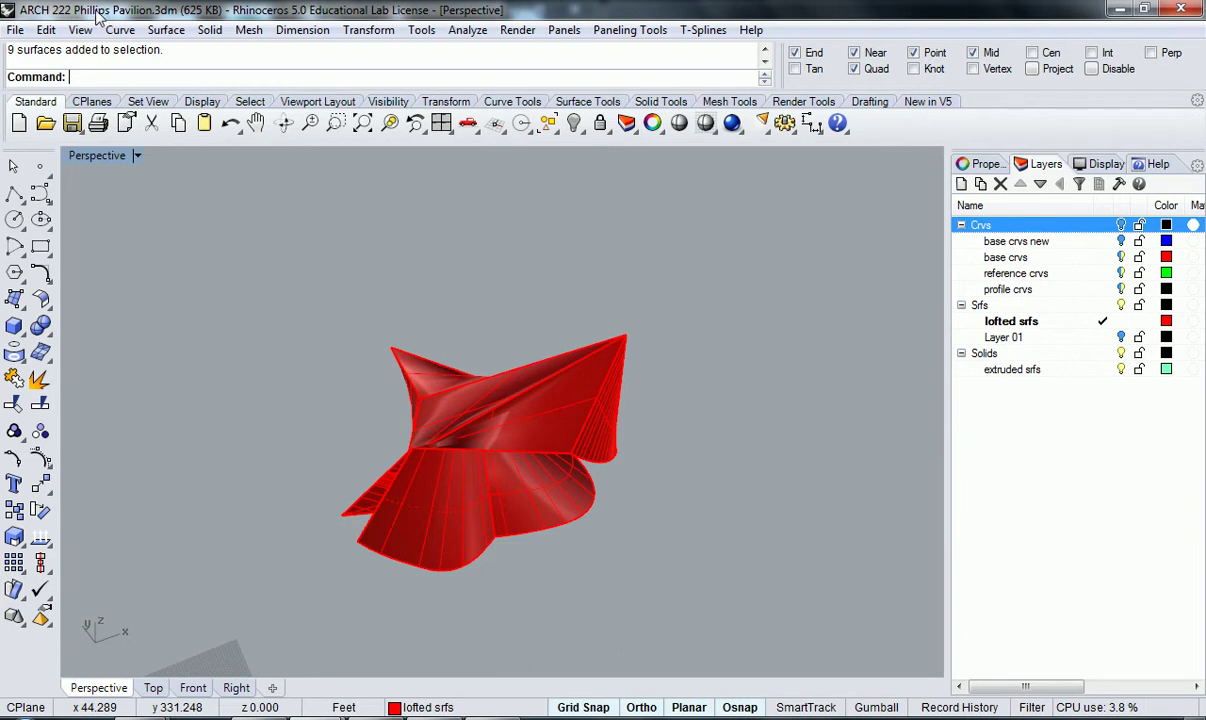
- Window-select the nine lofted pavilion surfaces in the tilted Perspective view
right_drag(684, 517, 752, 569)
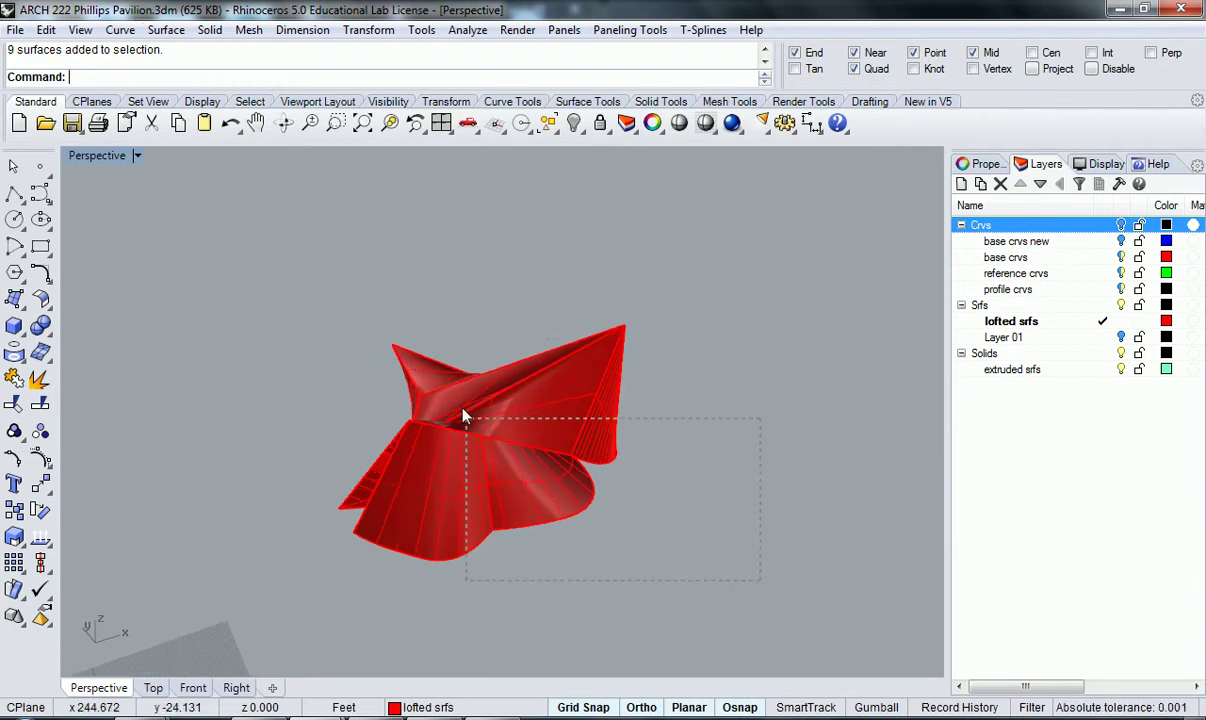
drag(293, 216, 293, 216)
right_drag(607, 305, 560, 340)
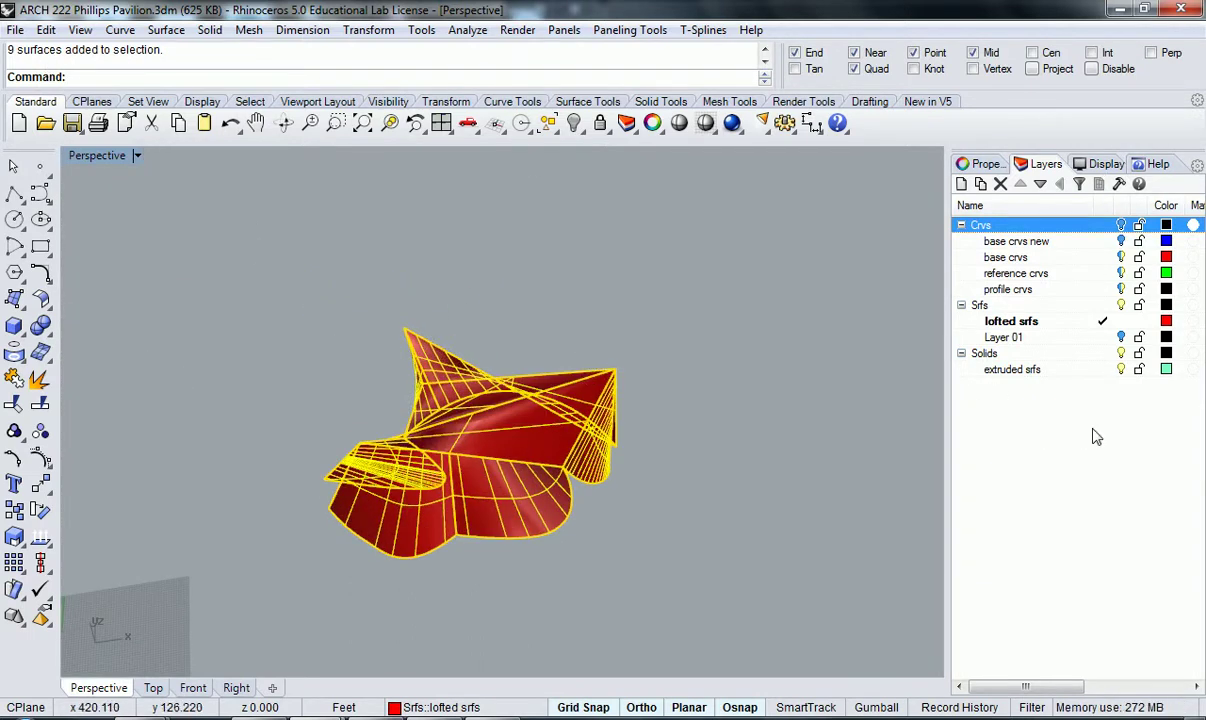
right_drag(740, 449, 706, 455)
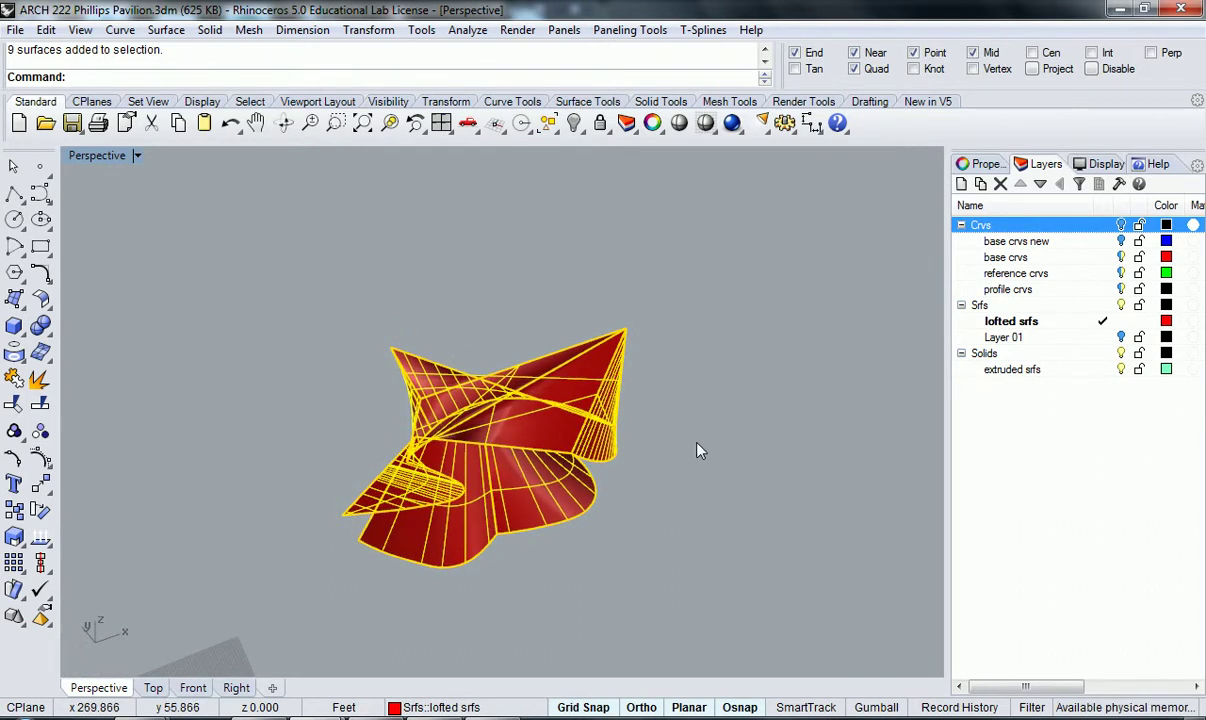
- Export the selected surfaces as 'ARCH 222 Phillips Pavilion_Analysis_Iso Curves.3dm'
text(Export)
key(Return)
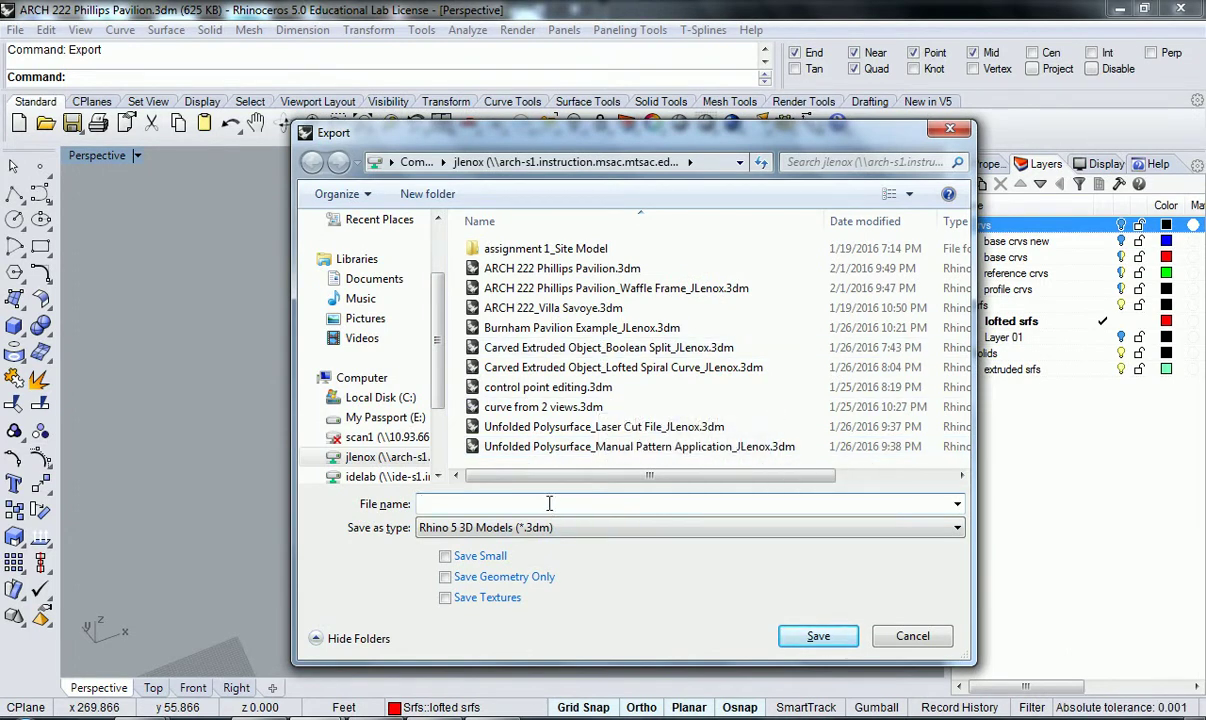
click(560, 268)
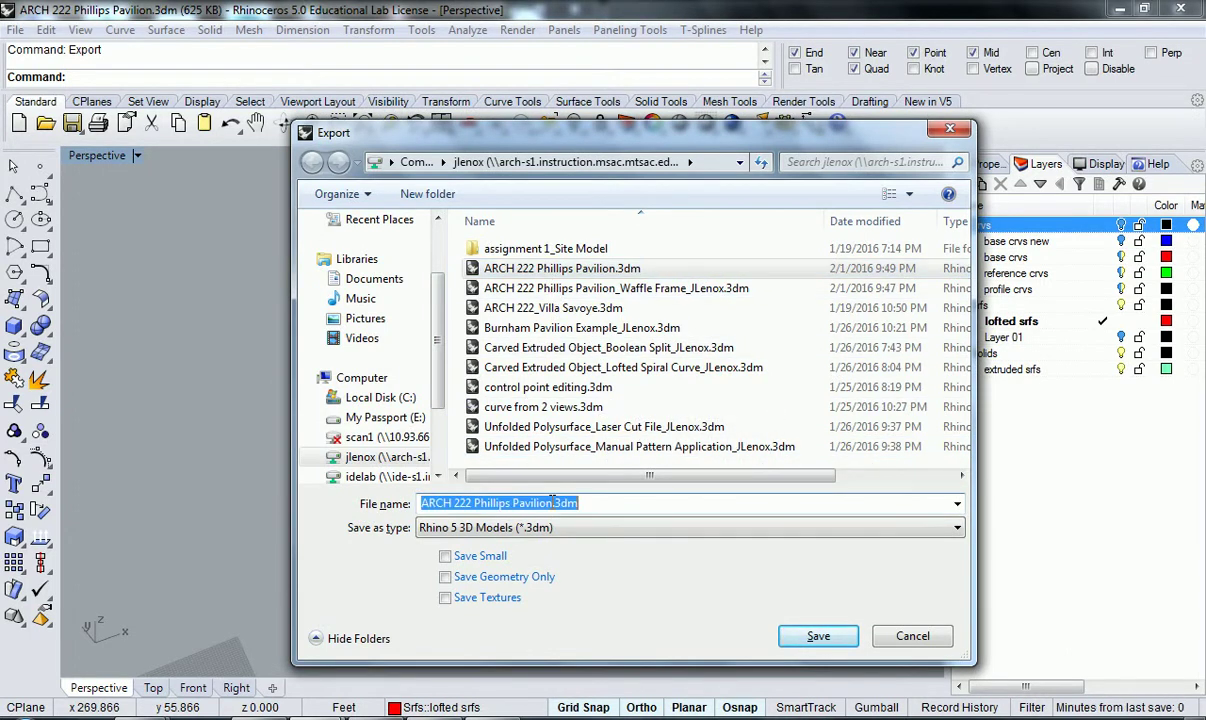
click(550, 503)
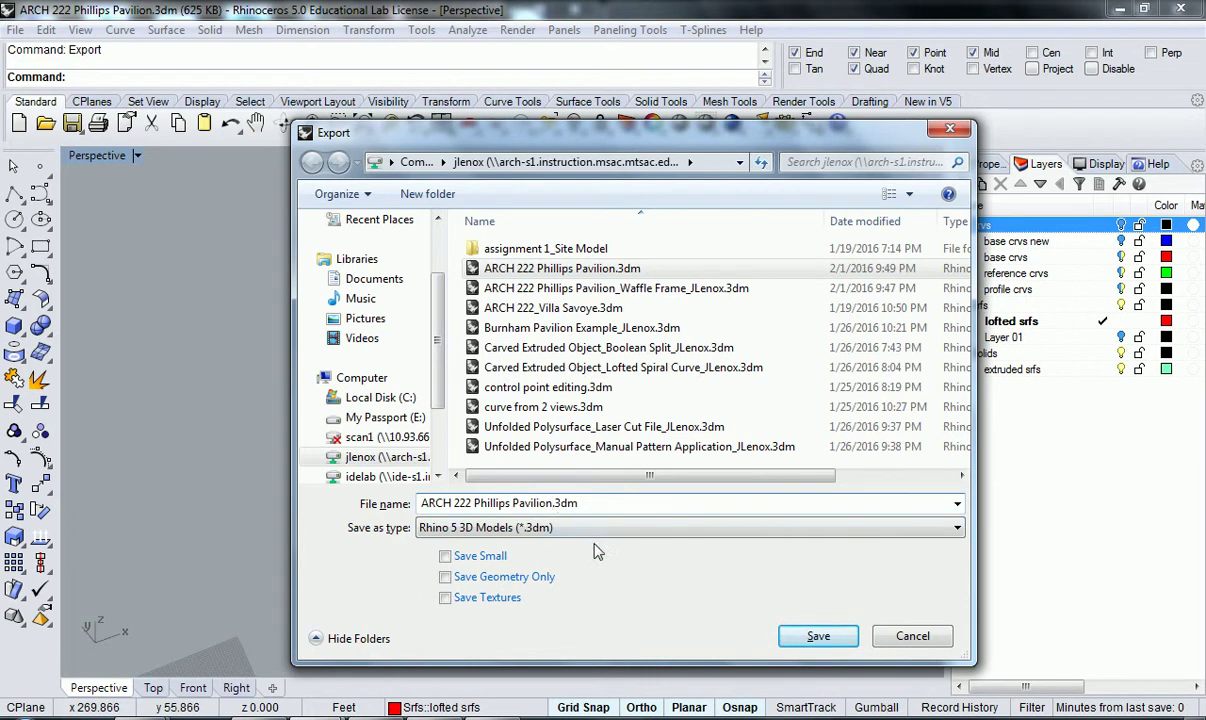
text(_)
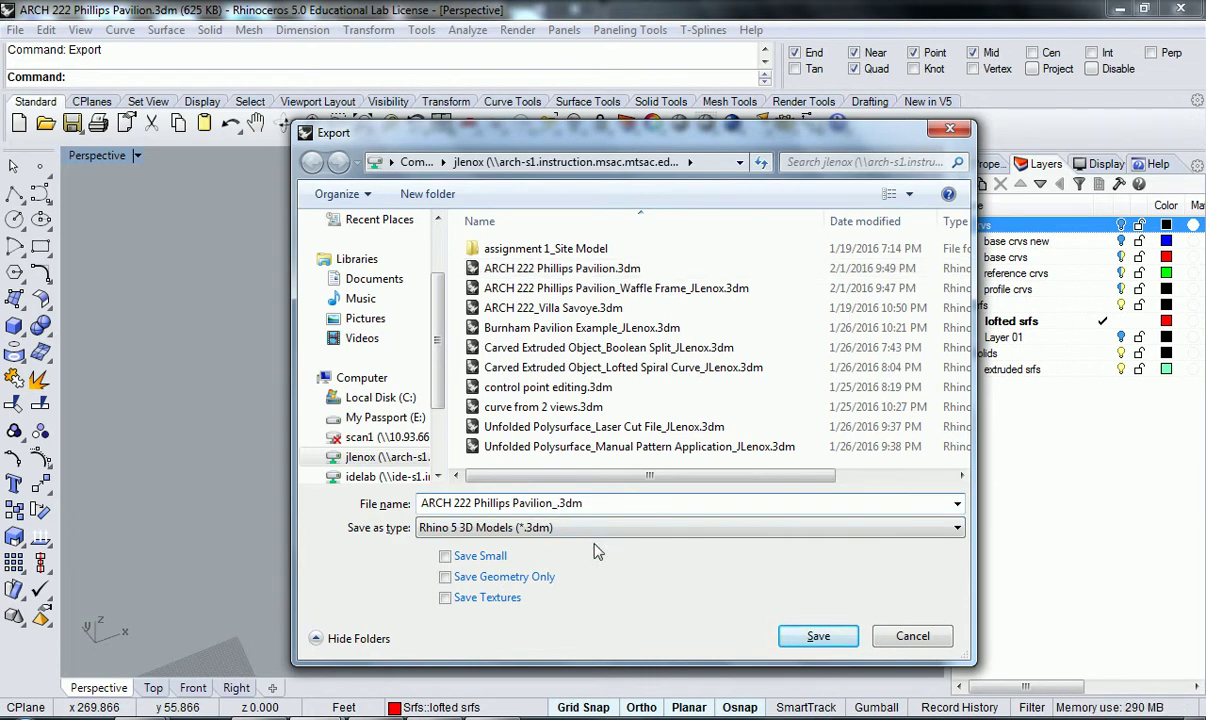
text(Analysis)
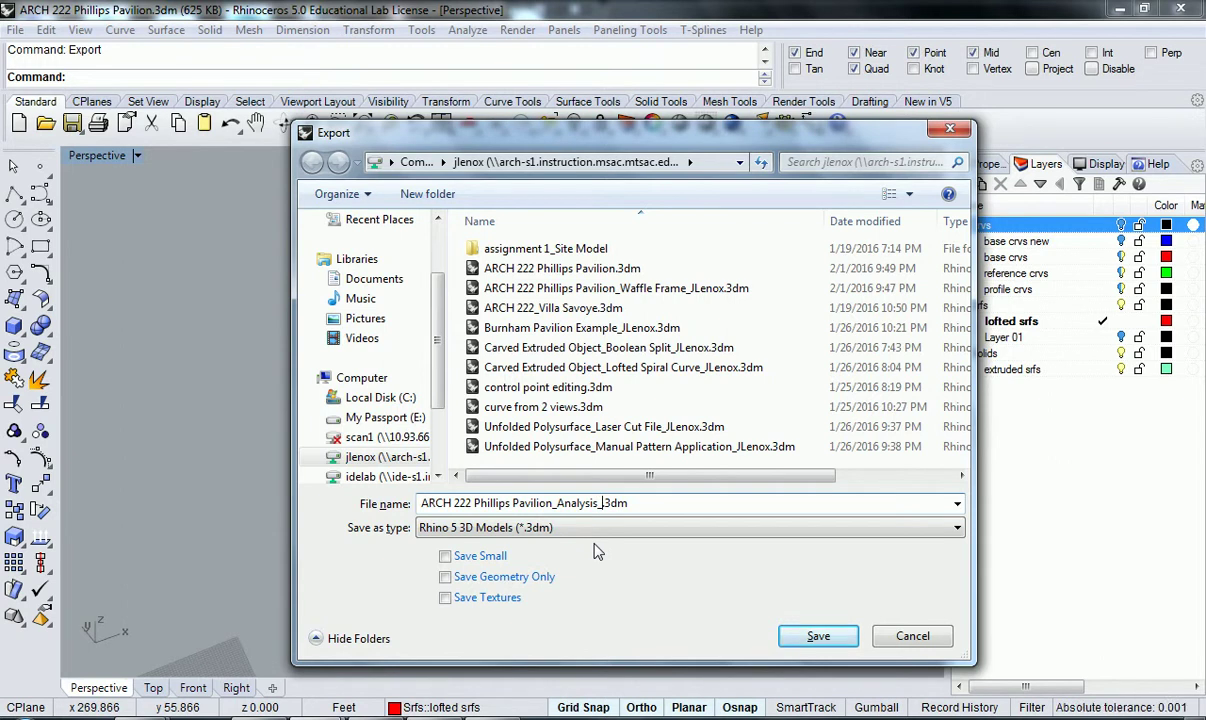
text(_JL)
text(o Curves)
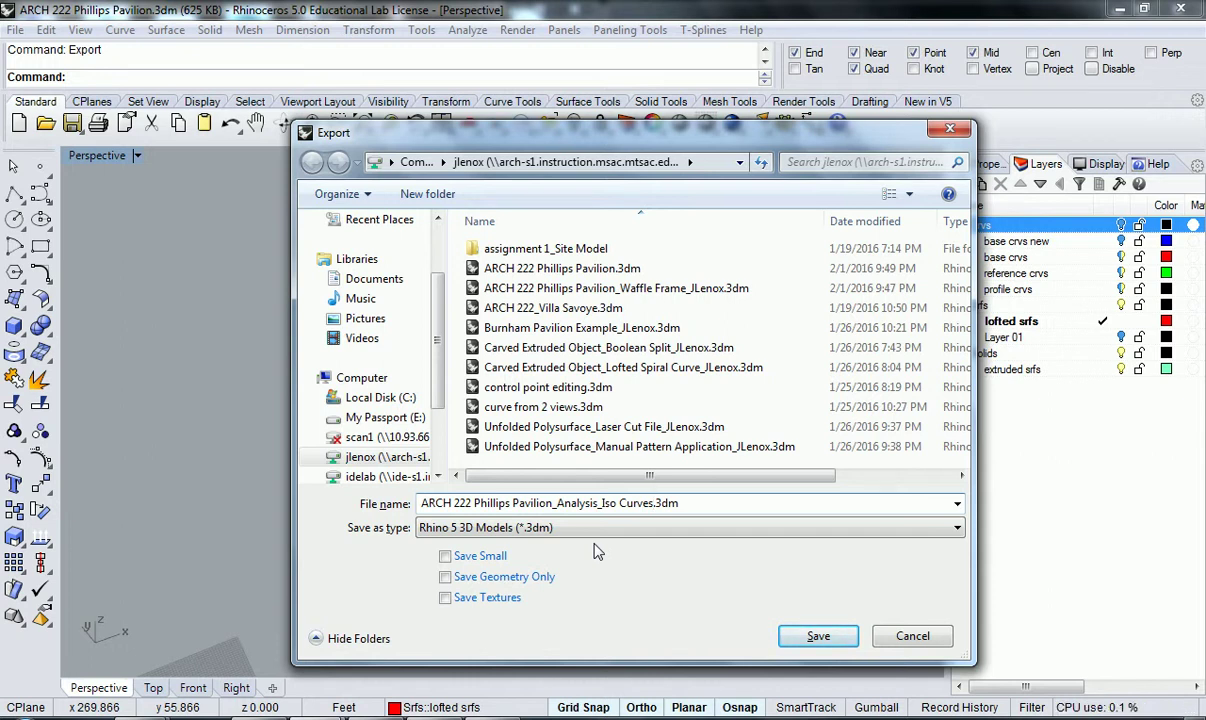
drag(656, 148, 640, 18)
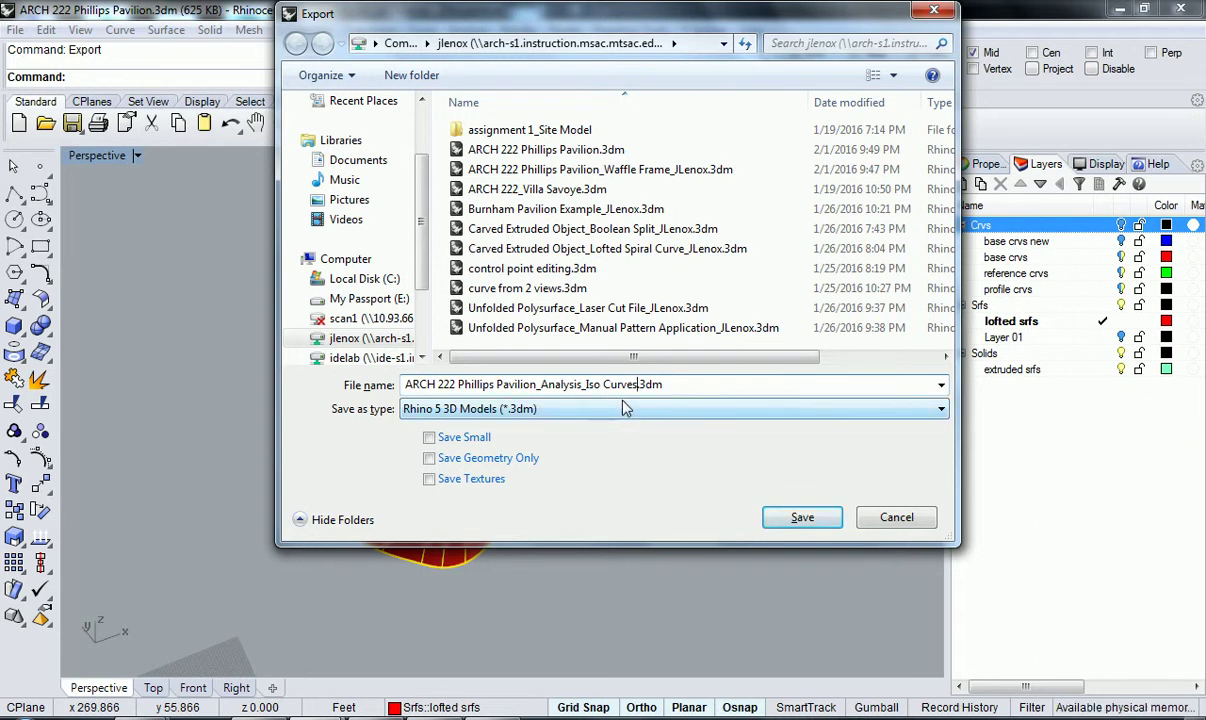
click(806, 519)
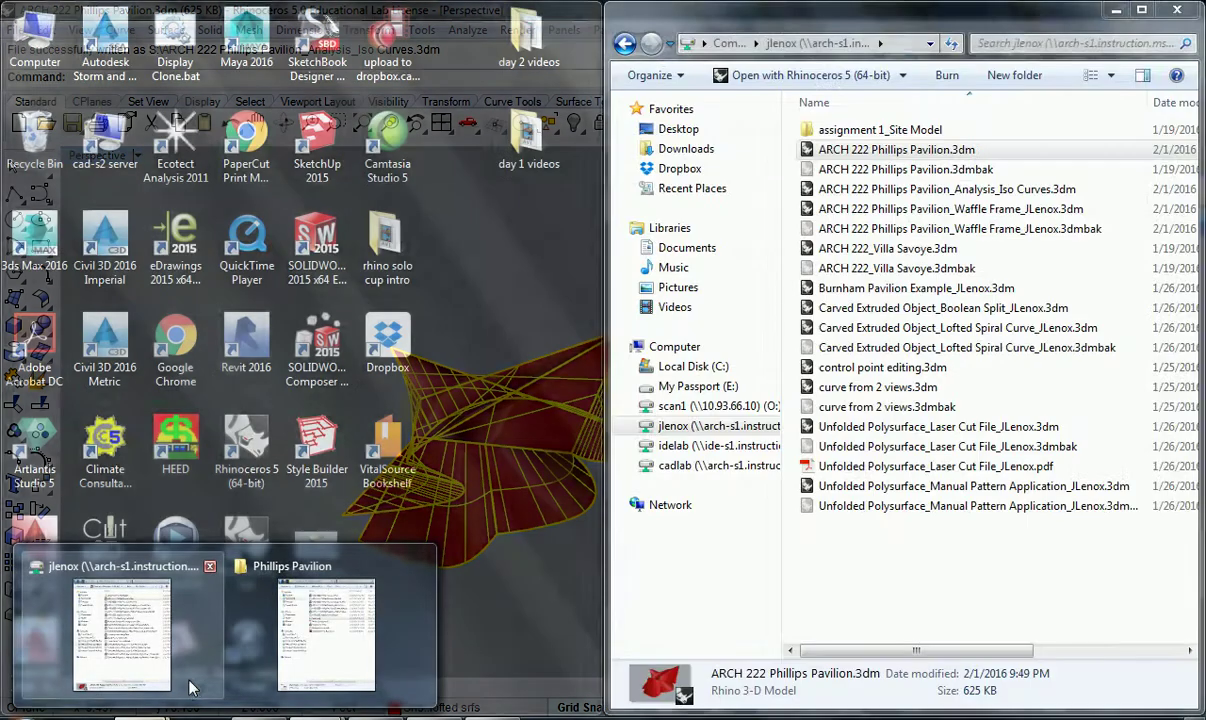
- Confirm the 152 KB Iso Curves file is in the jlenox folder, then return to Rhino
mouse_move(280, 675)
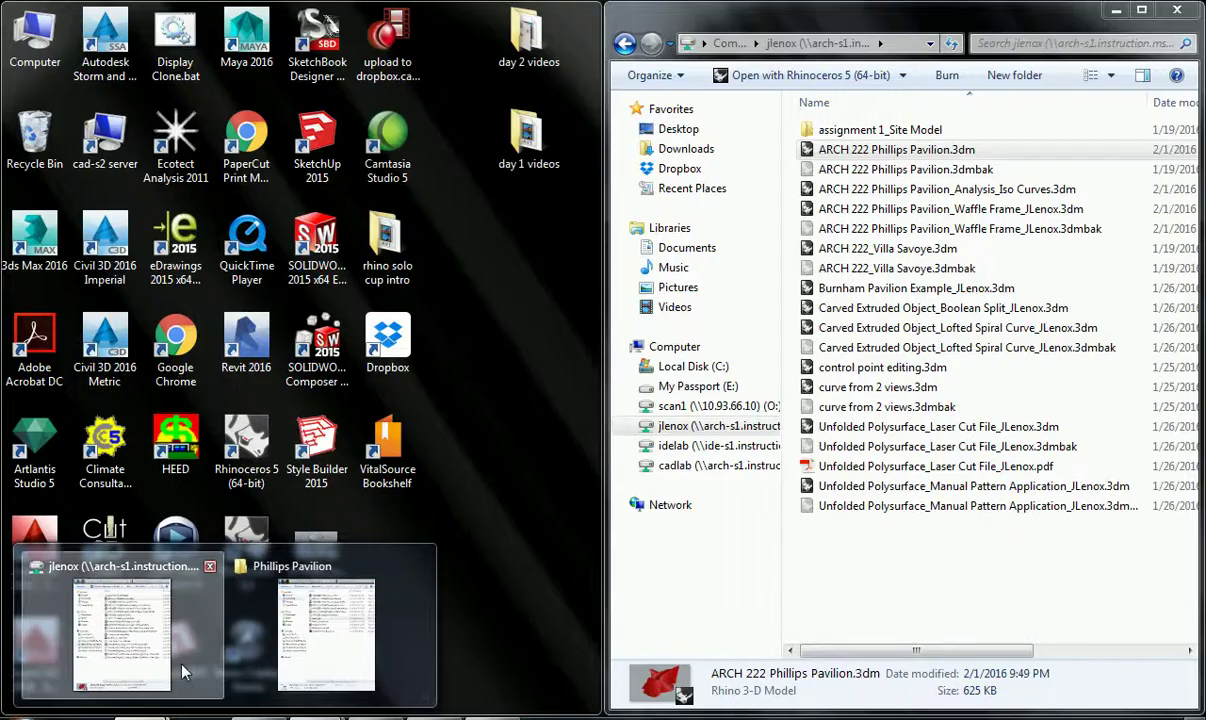
click(150, 630)
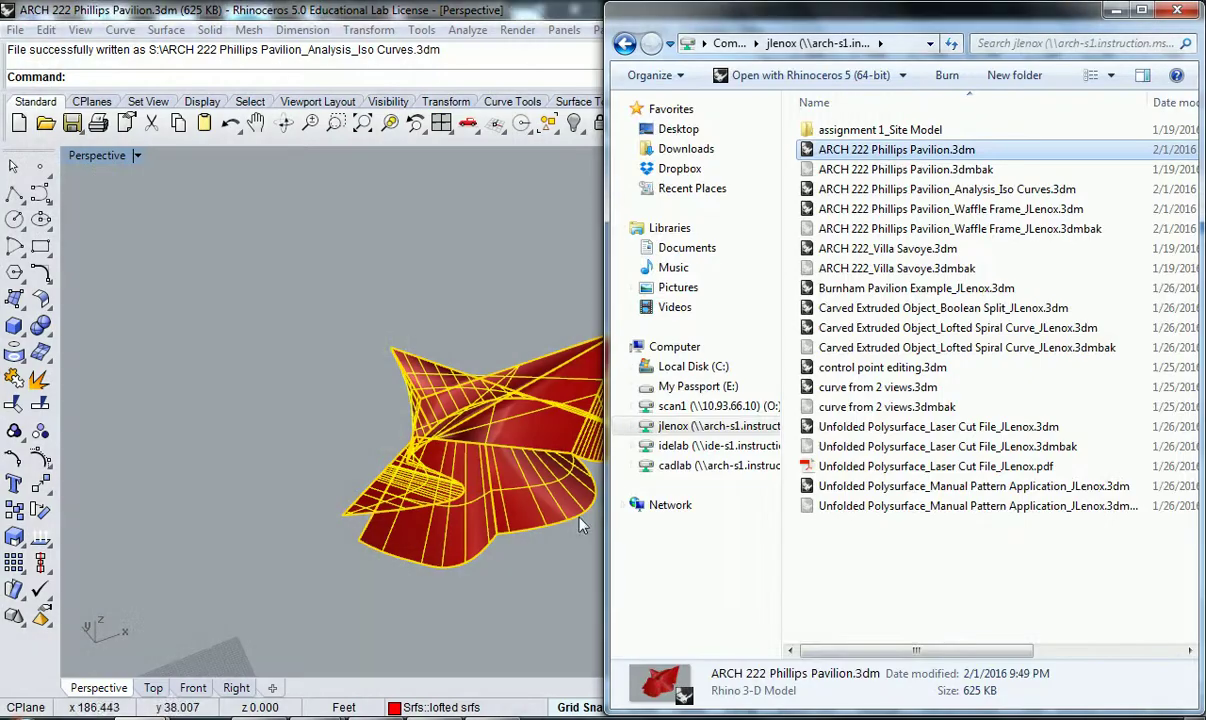
click(943, 190)
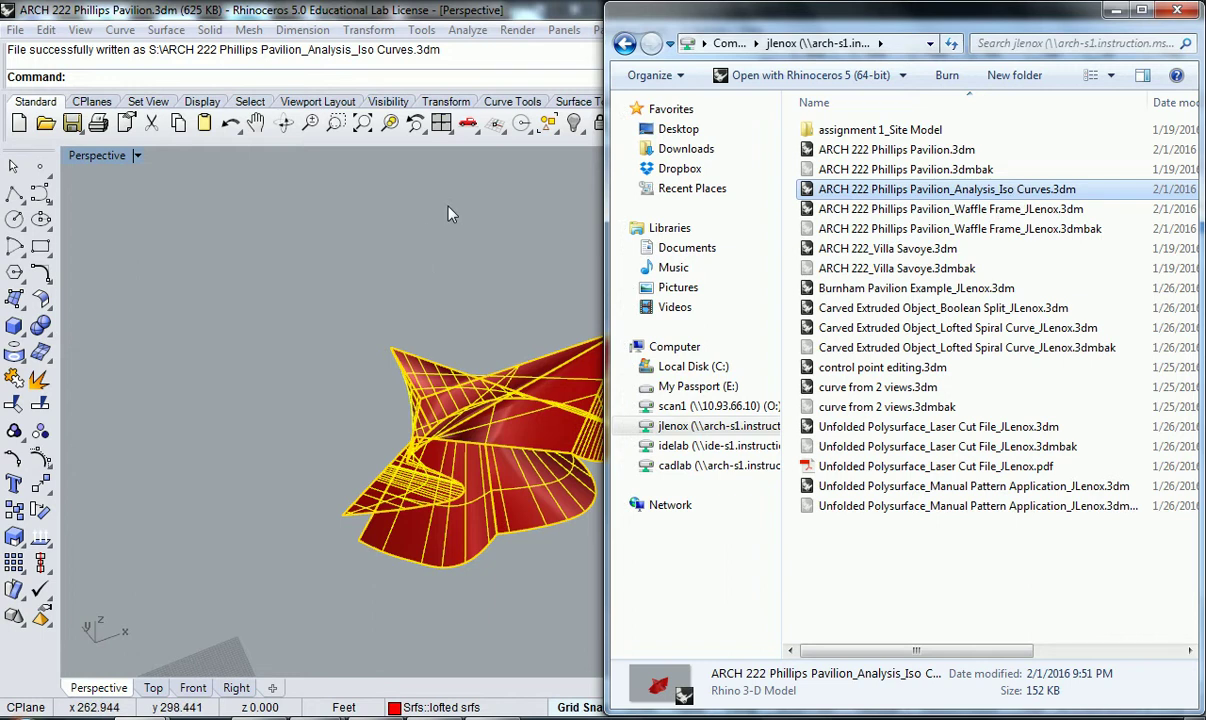
click(401, 205)
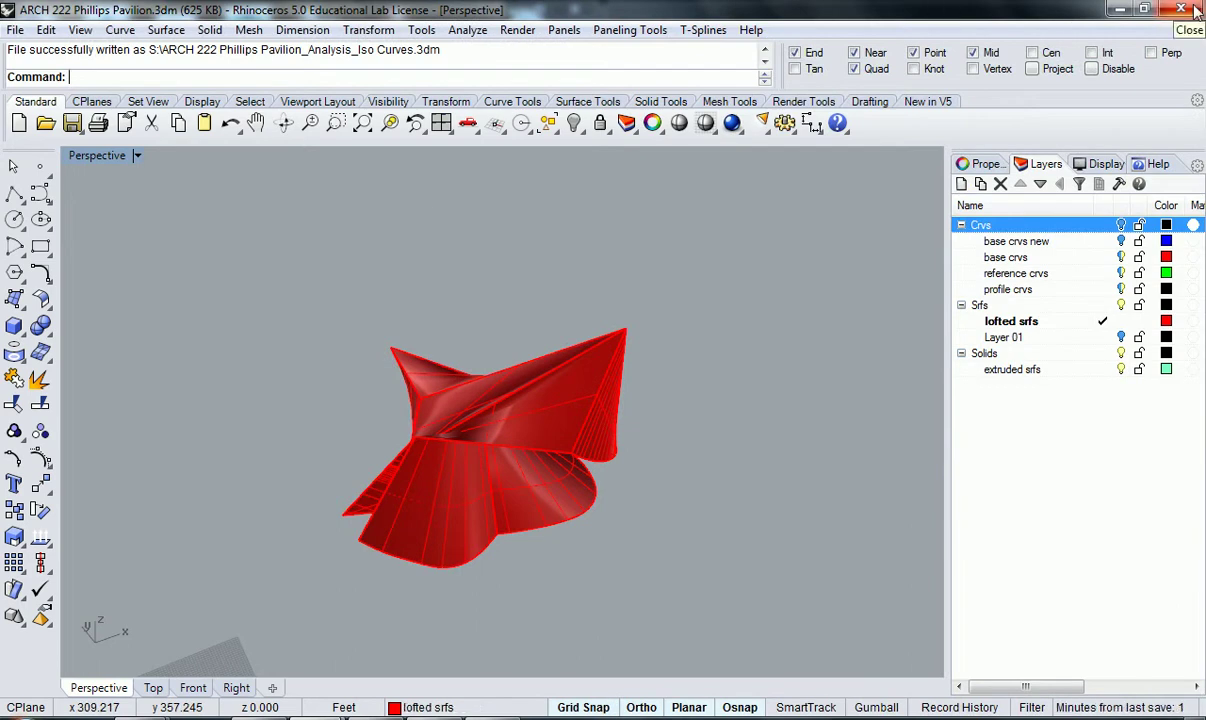
- Close the original pavilion file without saving and open the Analysis_Iso Curves .3dm file
click(1197, 10)
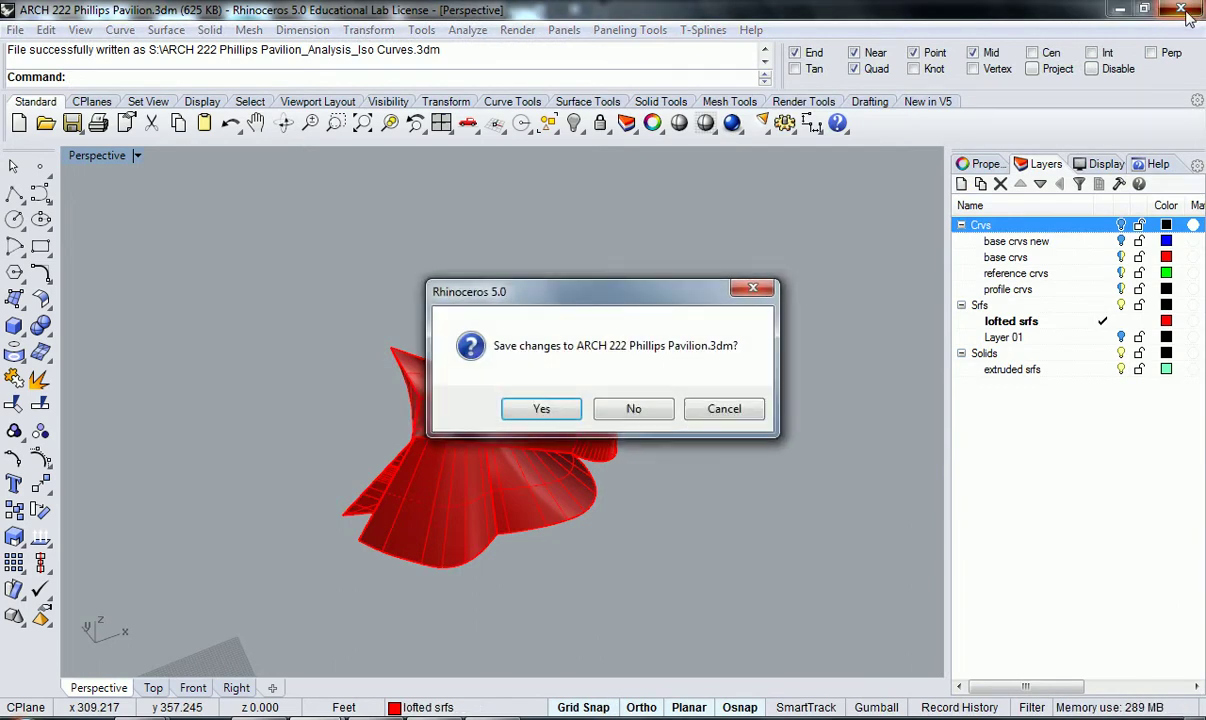
click(634, 410)
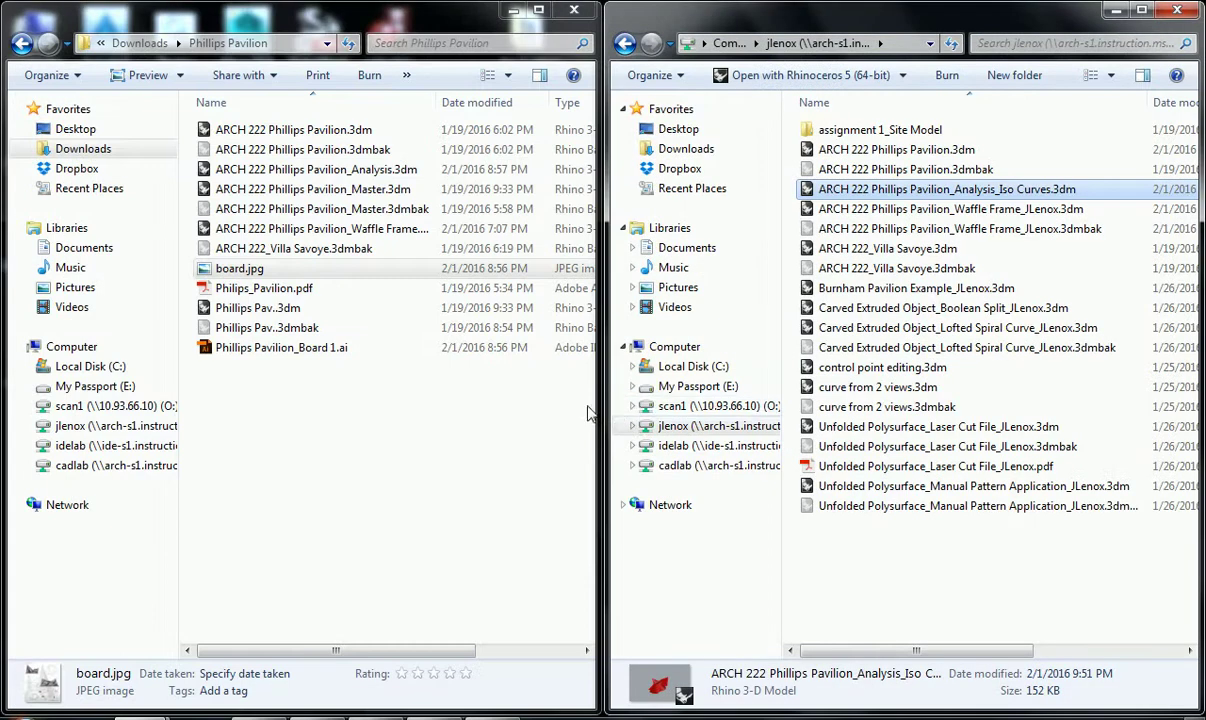
click(1025, 195)
click(1117, 197)
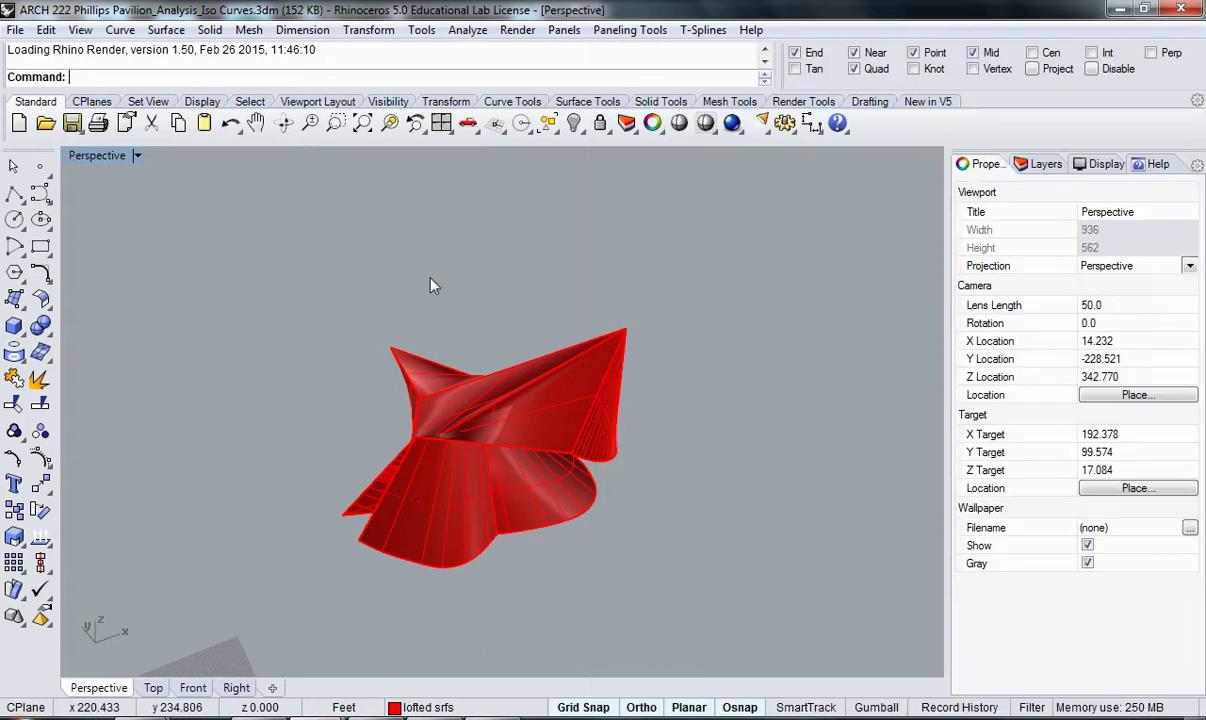
- Show the Layers panel and window-select the nine red lofted surfaces in the Iso Curves file
click(428, 278)
click(1024, 168)
right_drag(625, 305, 750, 505)
drag(279, 187, 279, 187)
right_drag(760, 330, 595, 560)
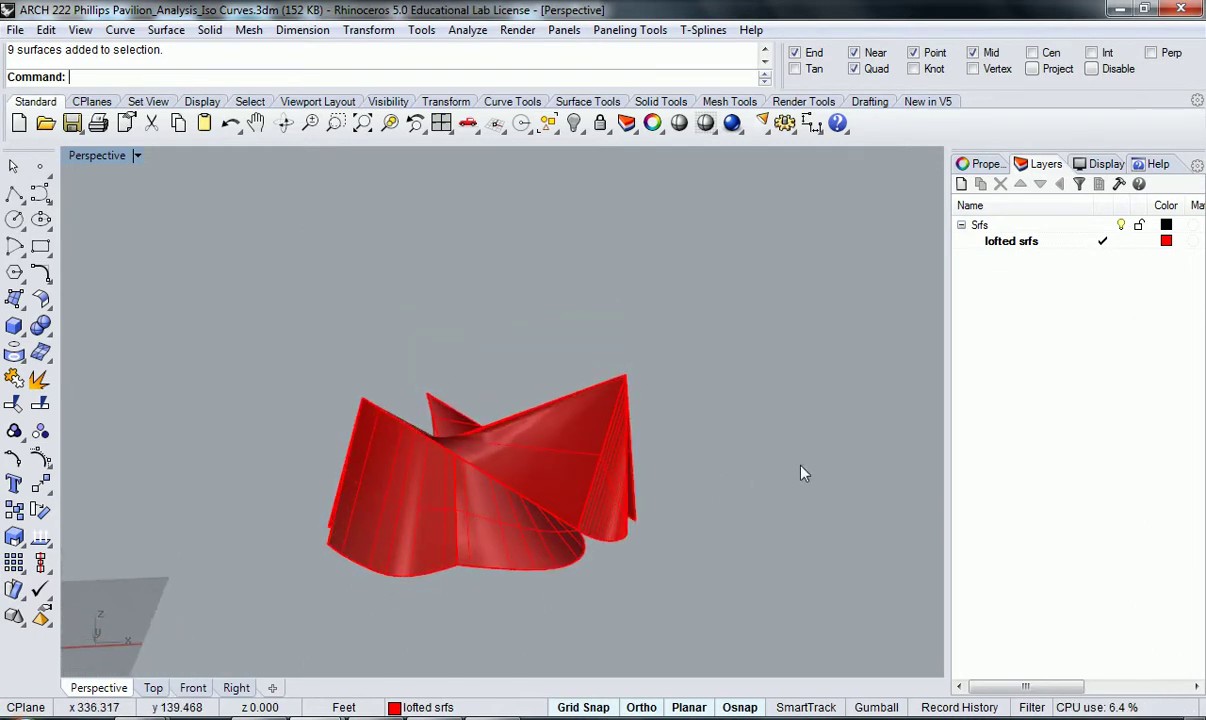
- Add a layer named 'iso curves 1' and make it the current layer
click(962, 184)
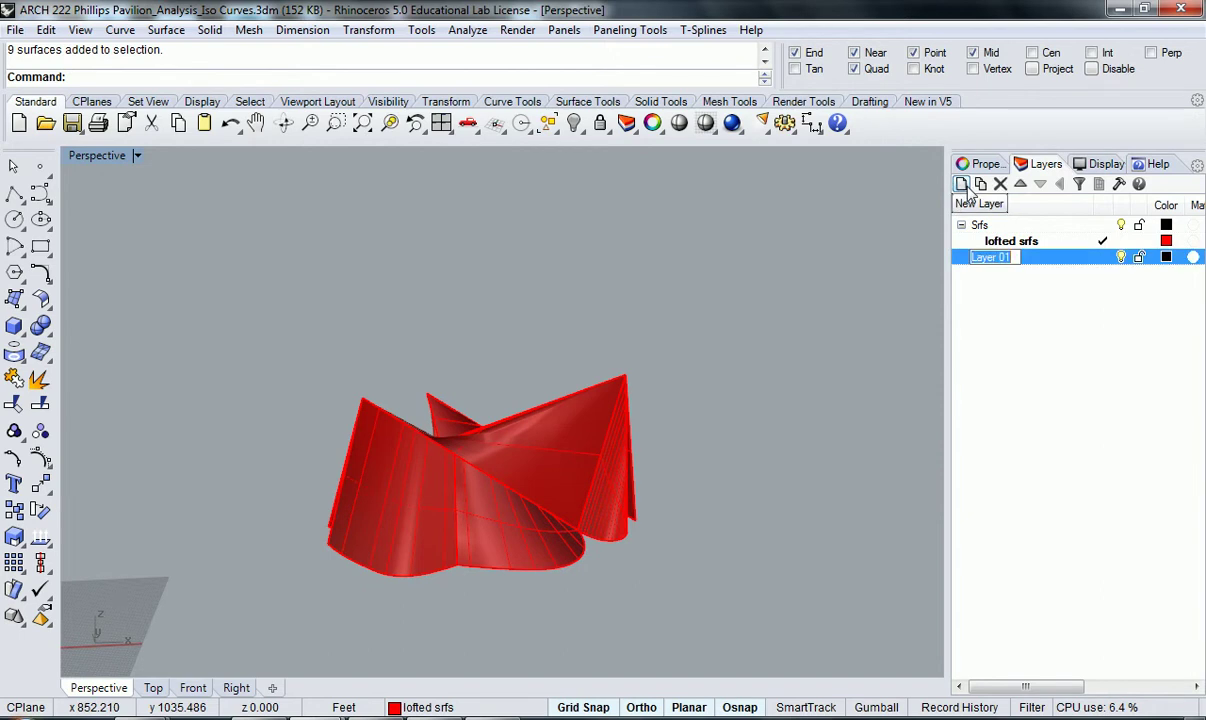
click(1009, 285)
double_click(1004, 261)
text(iso)
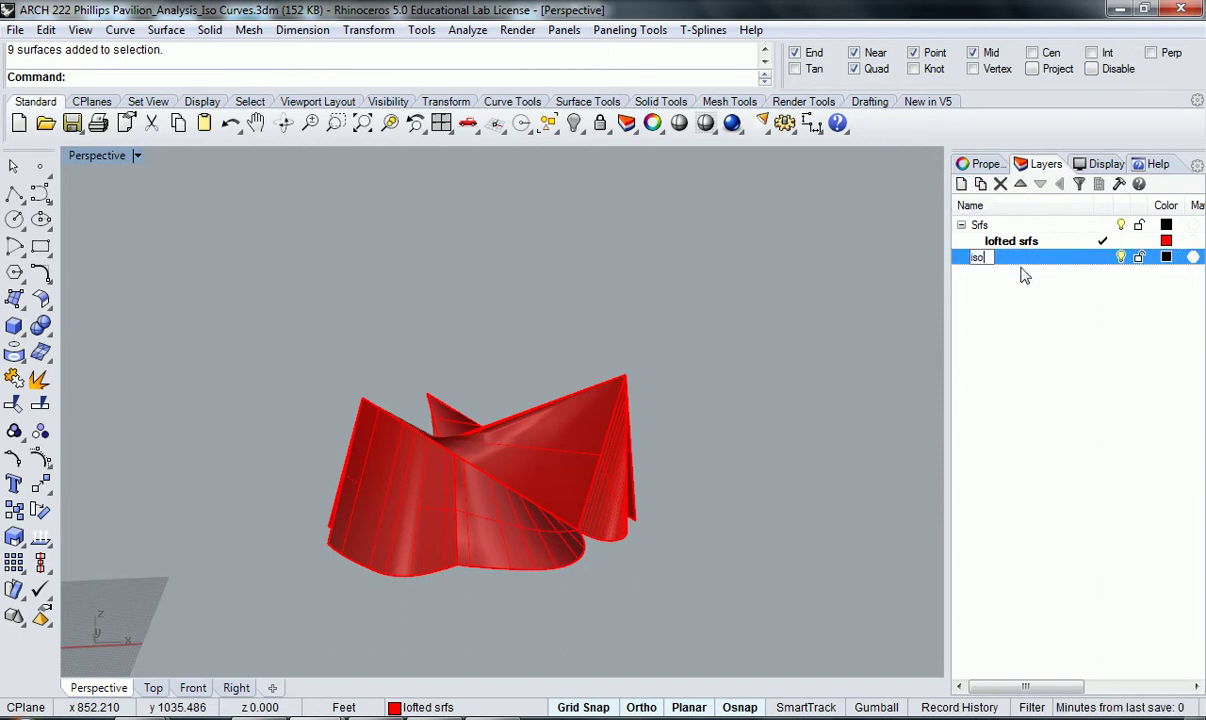
text( curves 1)
key(Return)
click(1104, 258)
right_drag(500, 540, 472, 592)
- Start Contour and choose the lofted surfaces as the objects to contour
text(Contour)
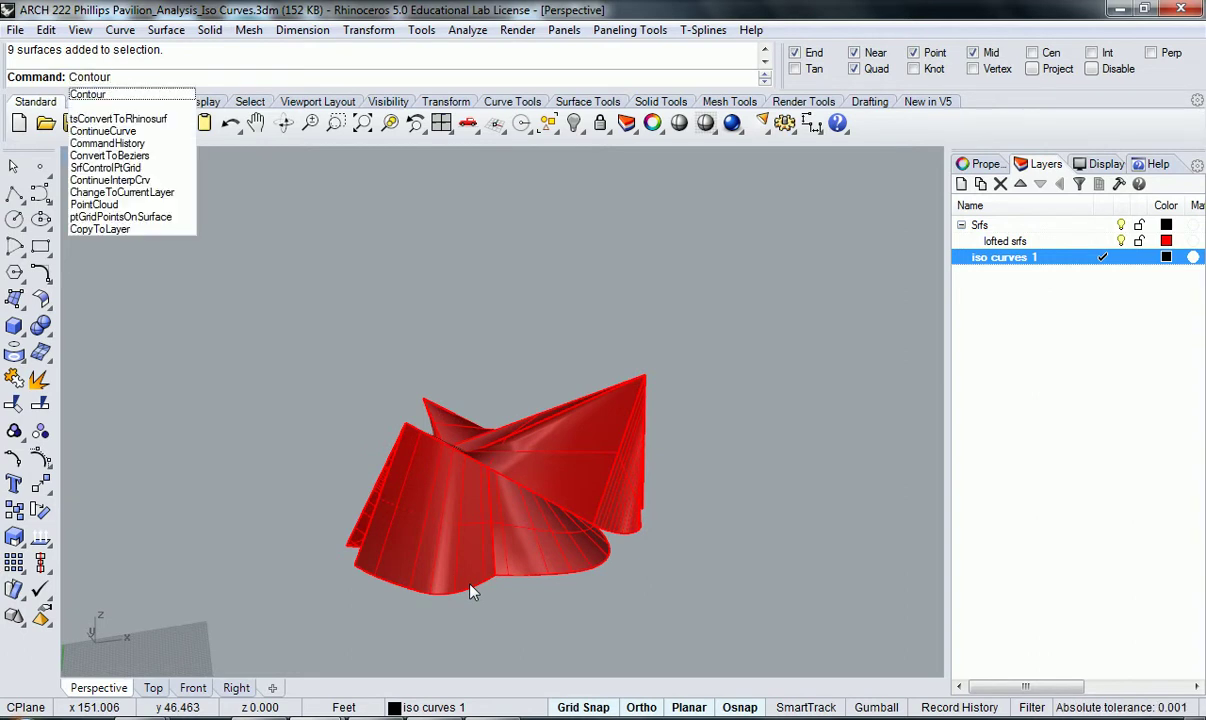
key(Return)
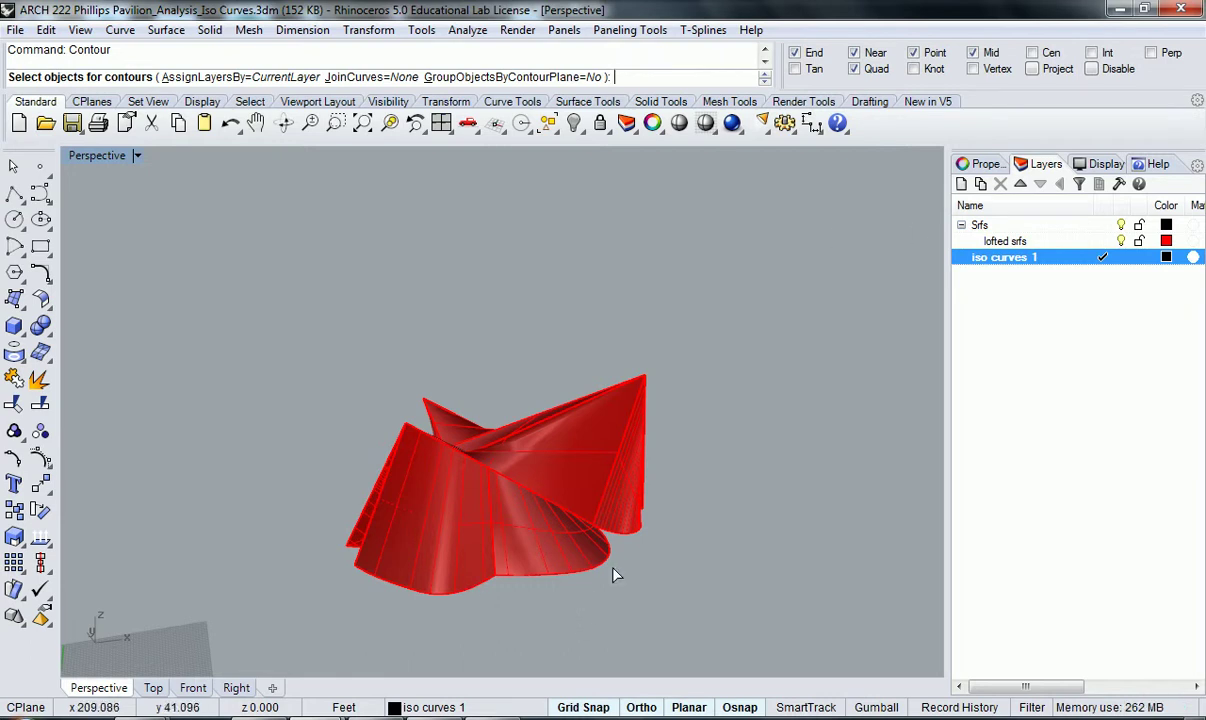
mouse_move(612, 568)
right_down()
mouse_move(586, 569)
mouse_move(600, 571)
right_up()
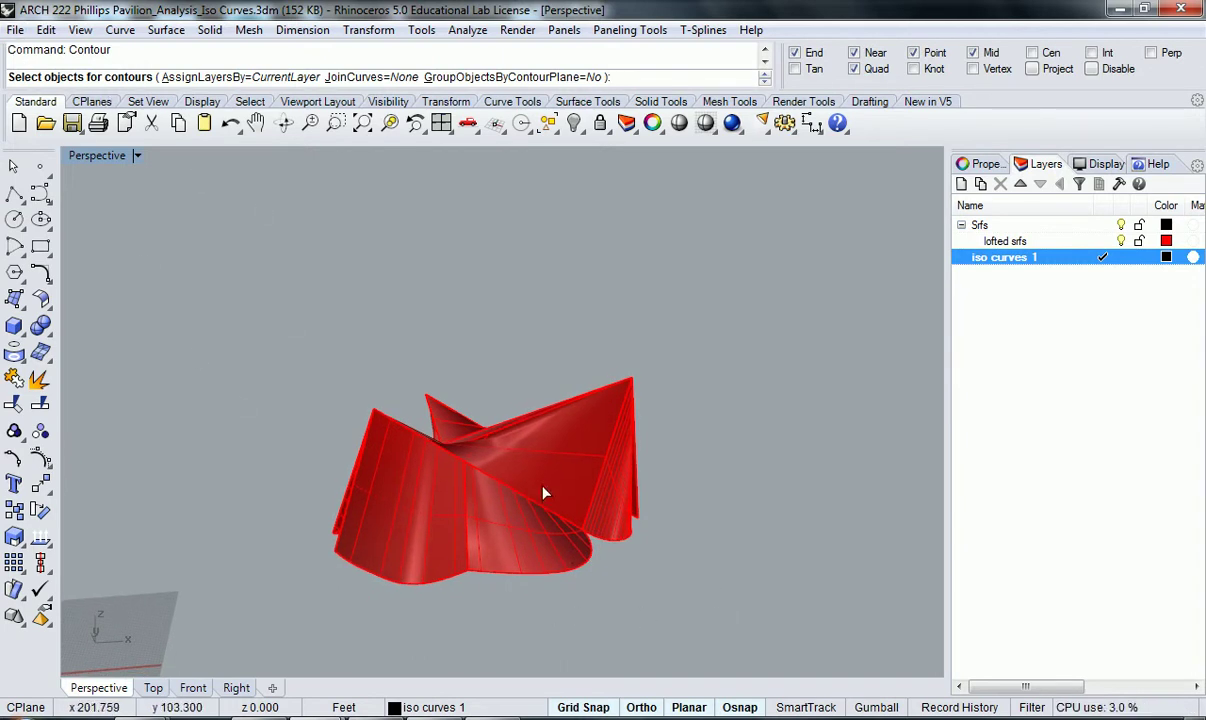
drag(718, 616, 200, 237)
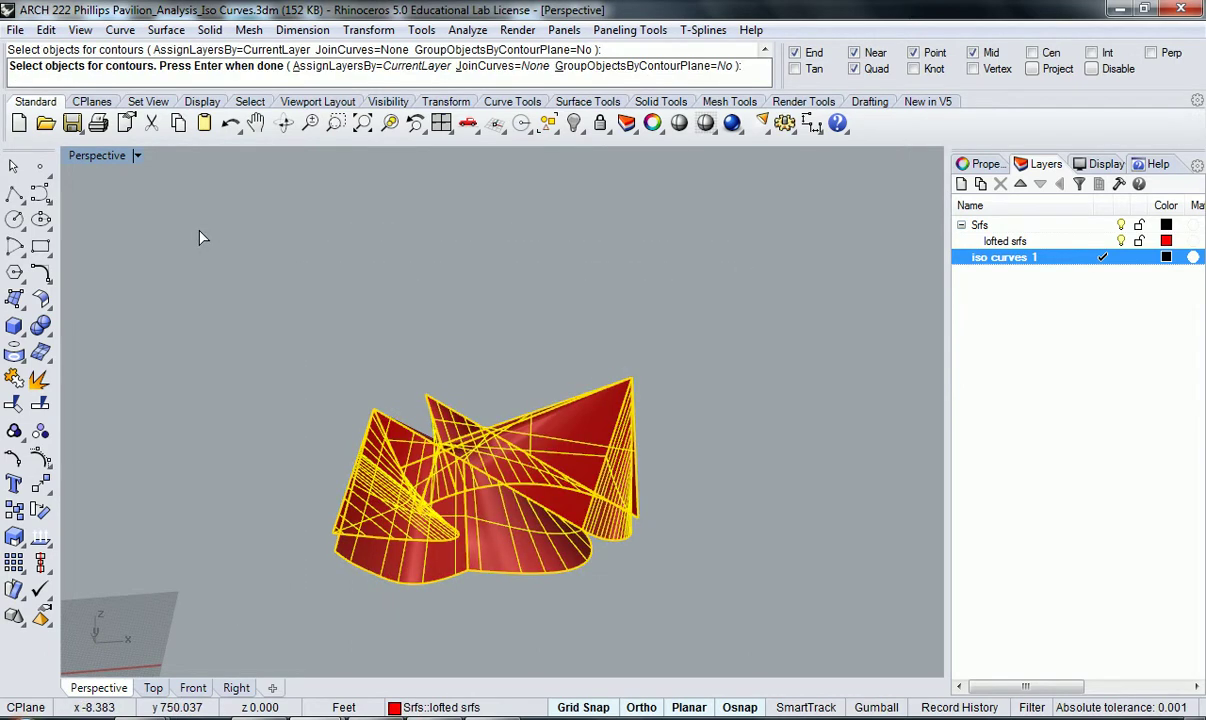
key(Return)
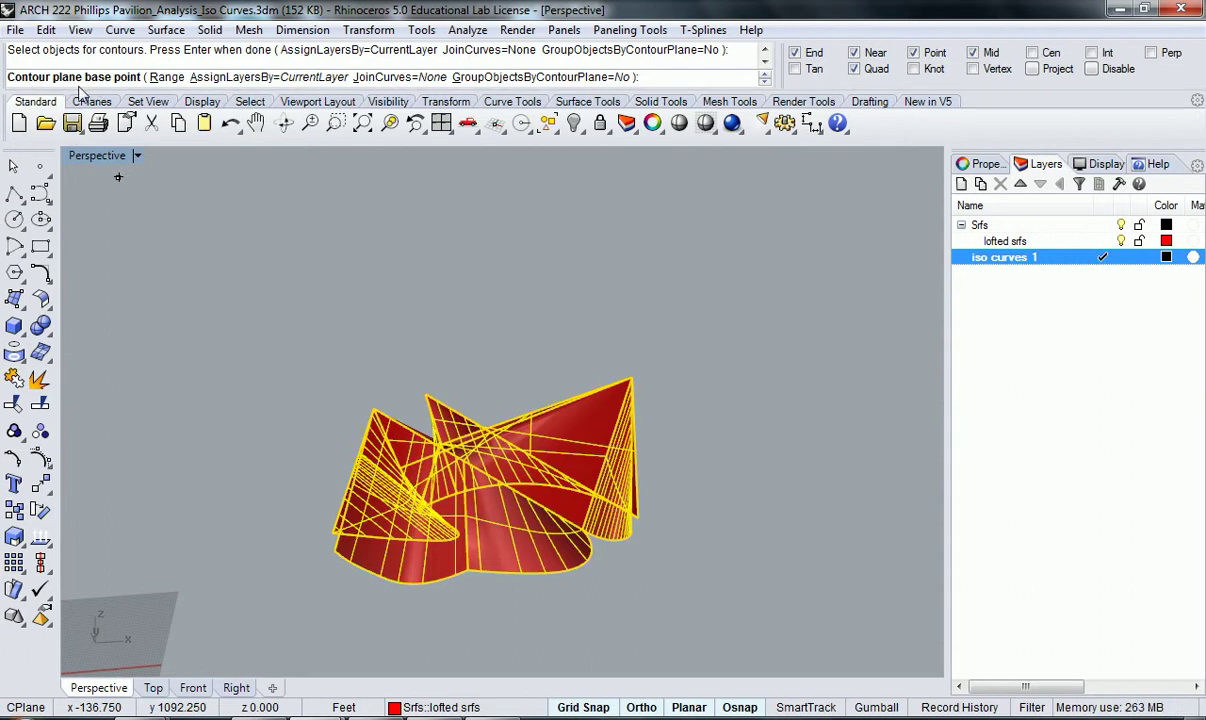
- Pick the contour base point at a surface corner and set a horizontal contour direction
right_drag(210, 291, 334, 608)
right_drag(328, 546, 506, 601)
right_drag(594, 626, 468, 619)
click(500, 592)
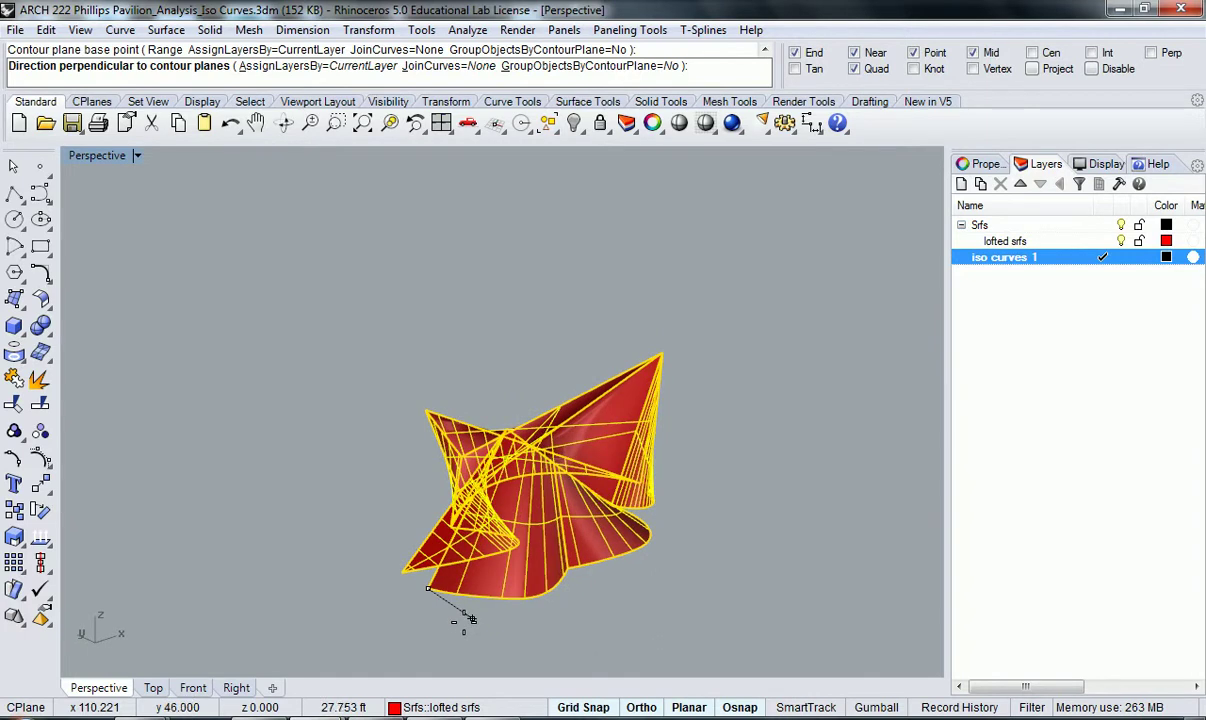
right_drag(457, 619, 430, 602)
right_drag(660, 495, 643, 510)
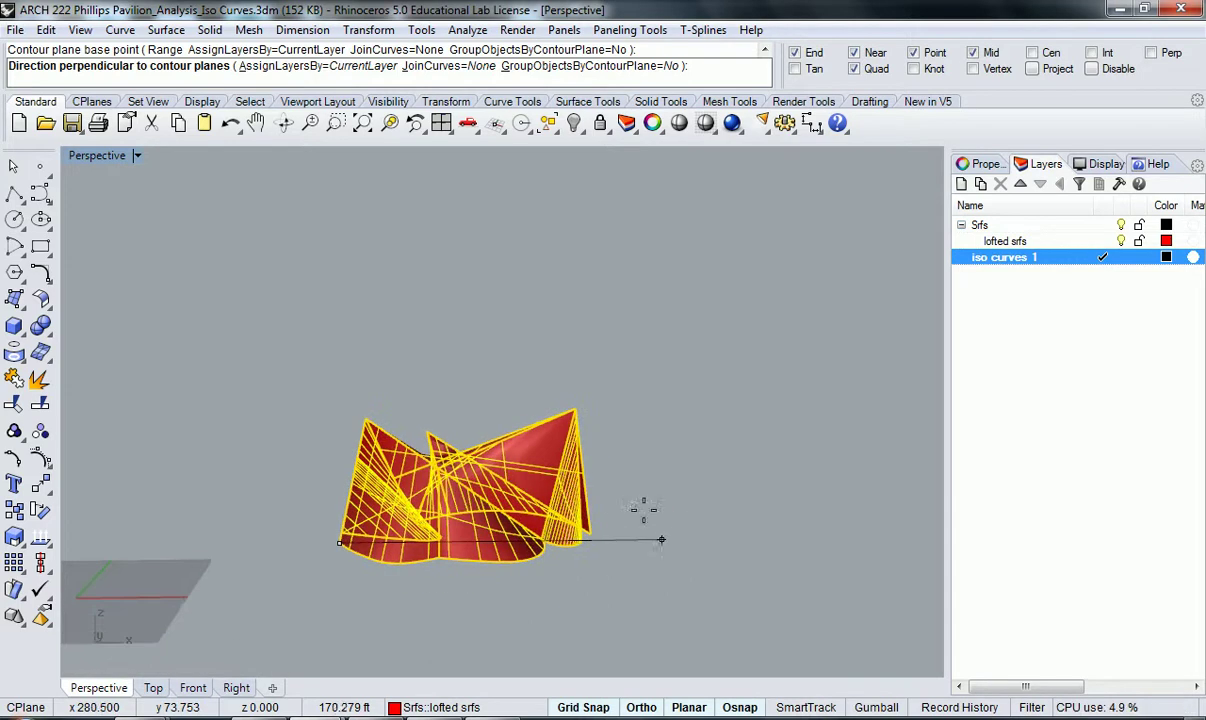
click(727, 562)
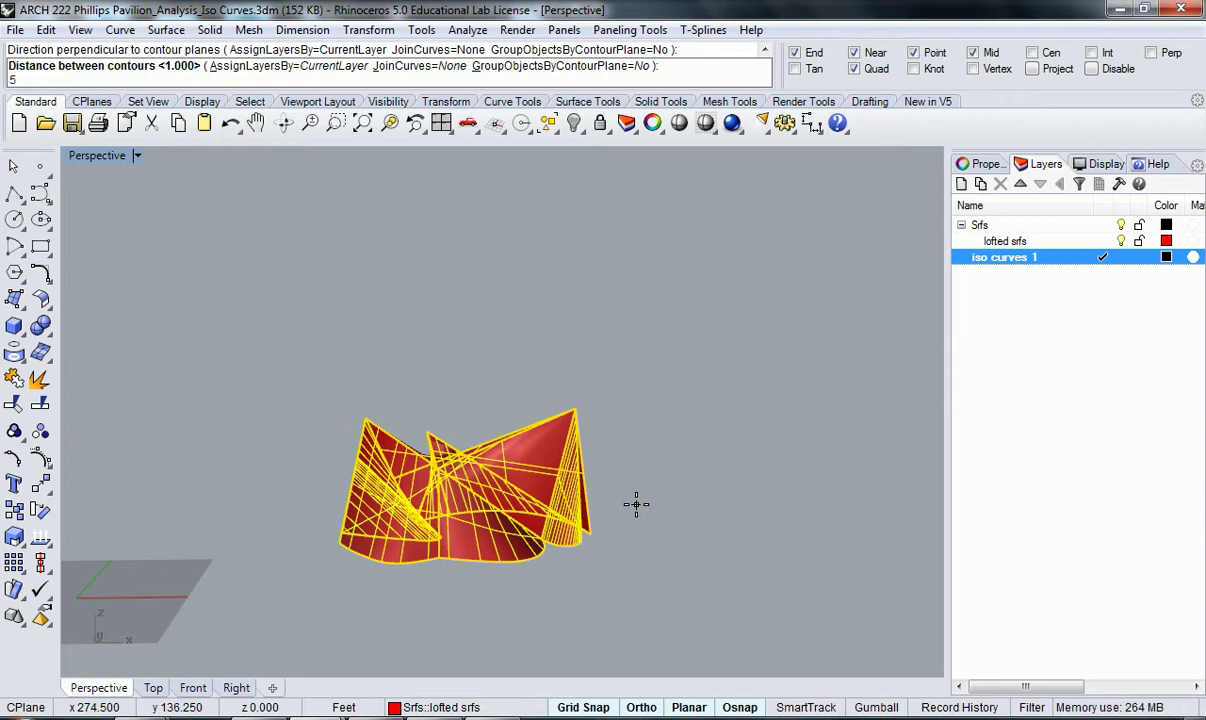
- Generate the contours at 5 spacing and turn off the lofted srfs layer
key(Return)
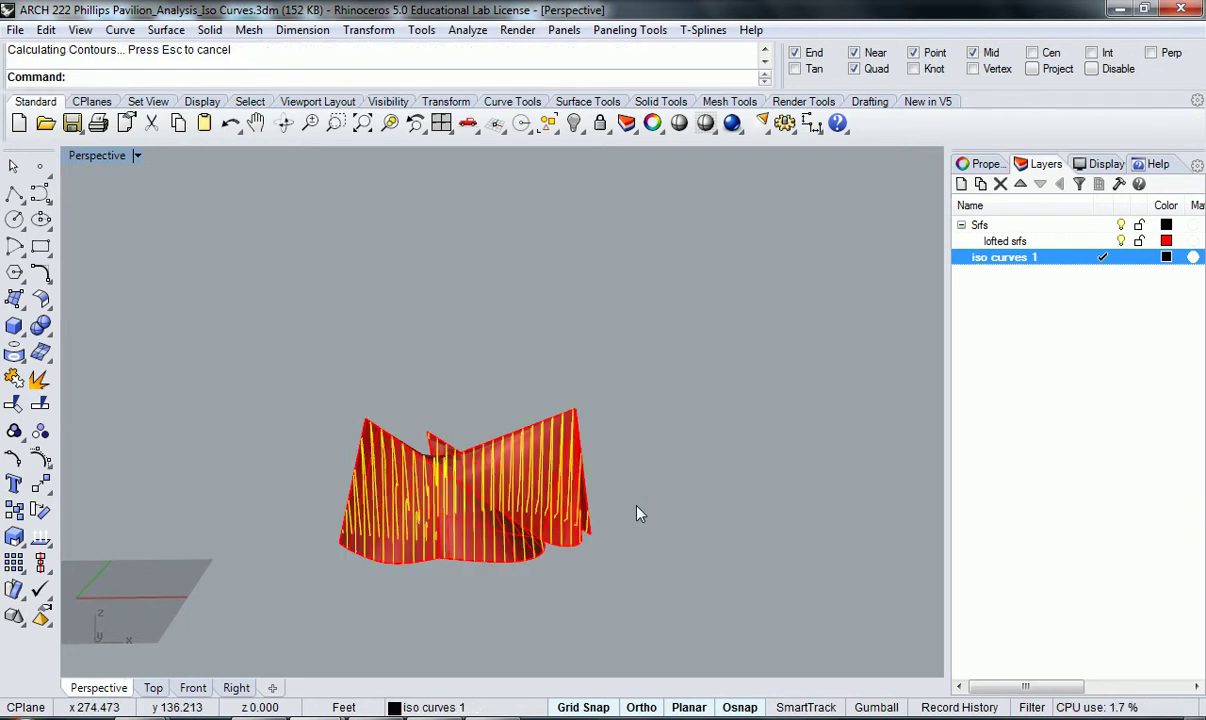
right_drag(639, 514, 500, 508)
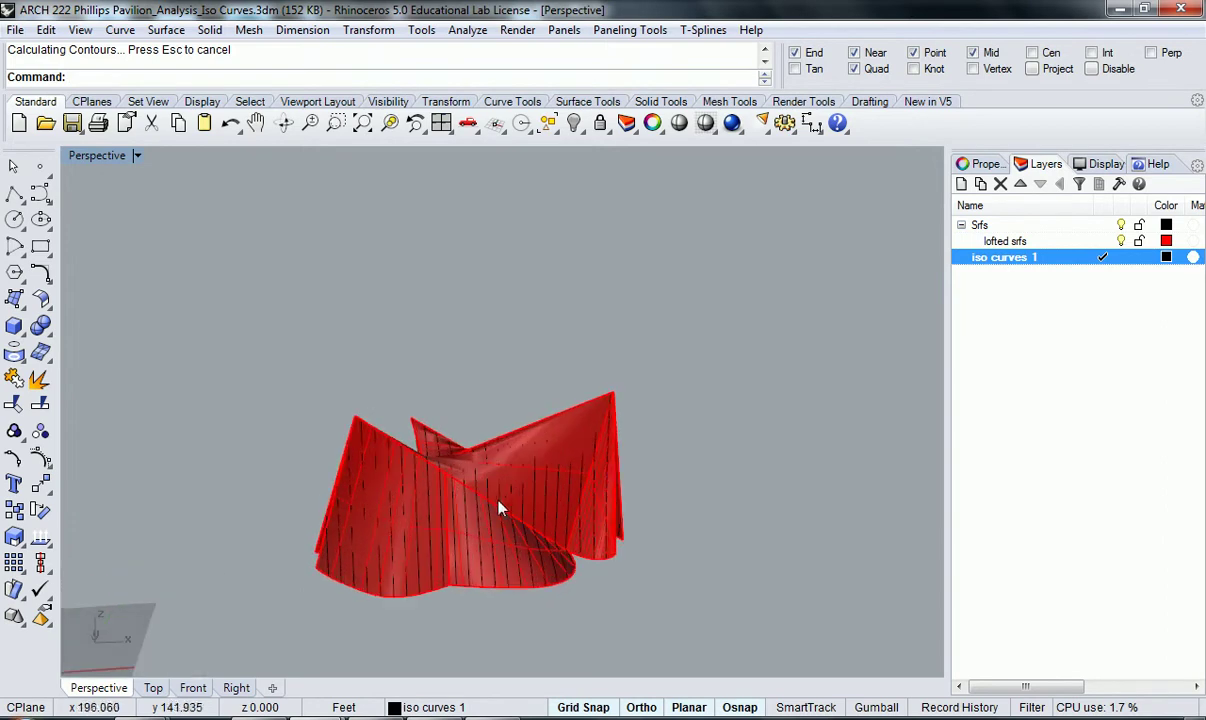
click(1121, 241)
right_drag(314, 486, 762, 541)
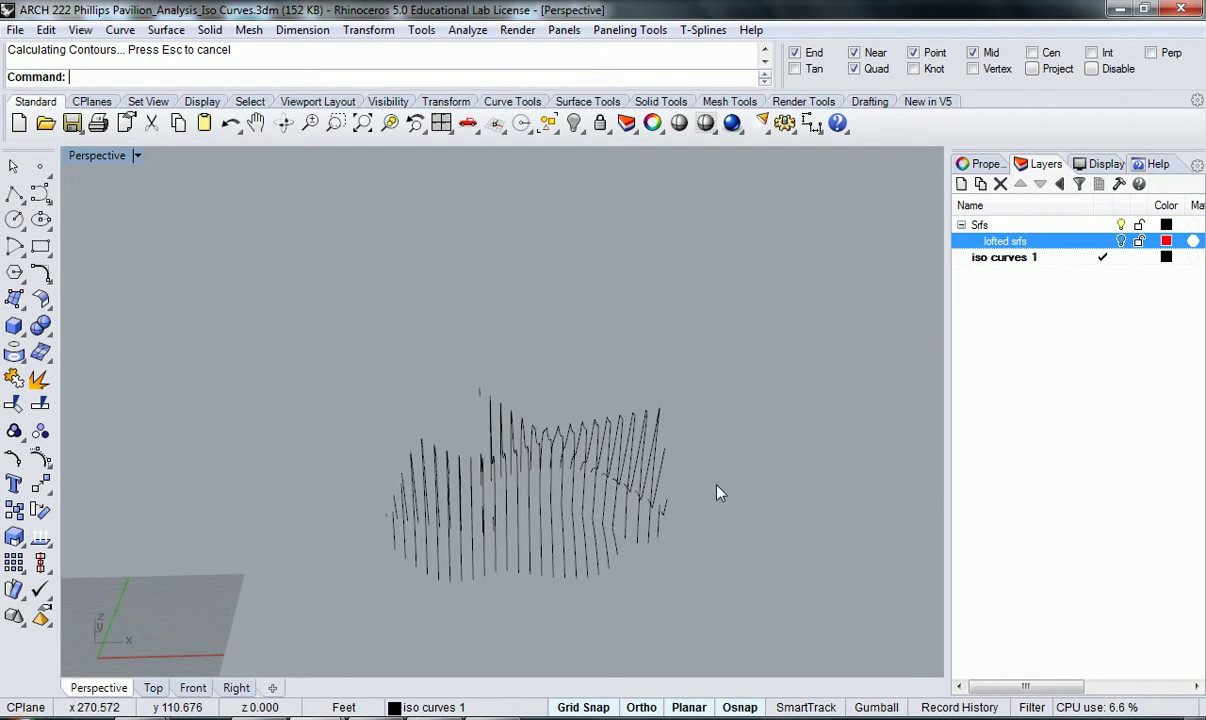
- Undo to restore the surfaces, then contour them sideways across the pavilion at 1 ft spacing
key(ctrl+z)
key(ctrl+z)
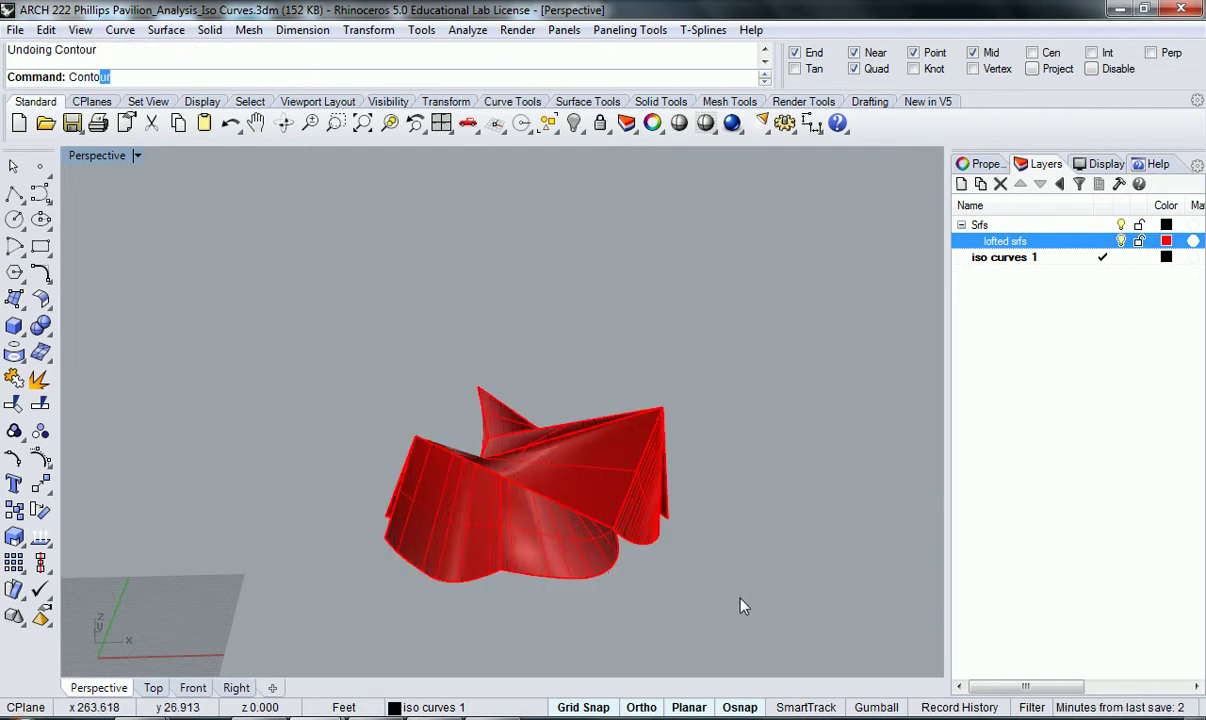
key(Return)
drag(312, 317, 318, 314)
key(Return)
click(381, 548)
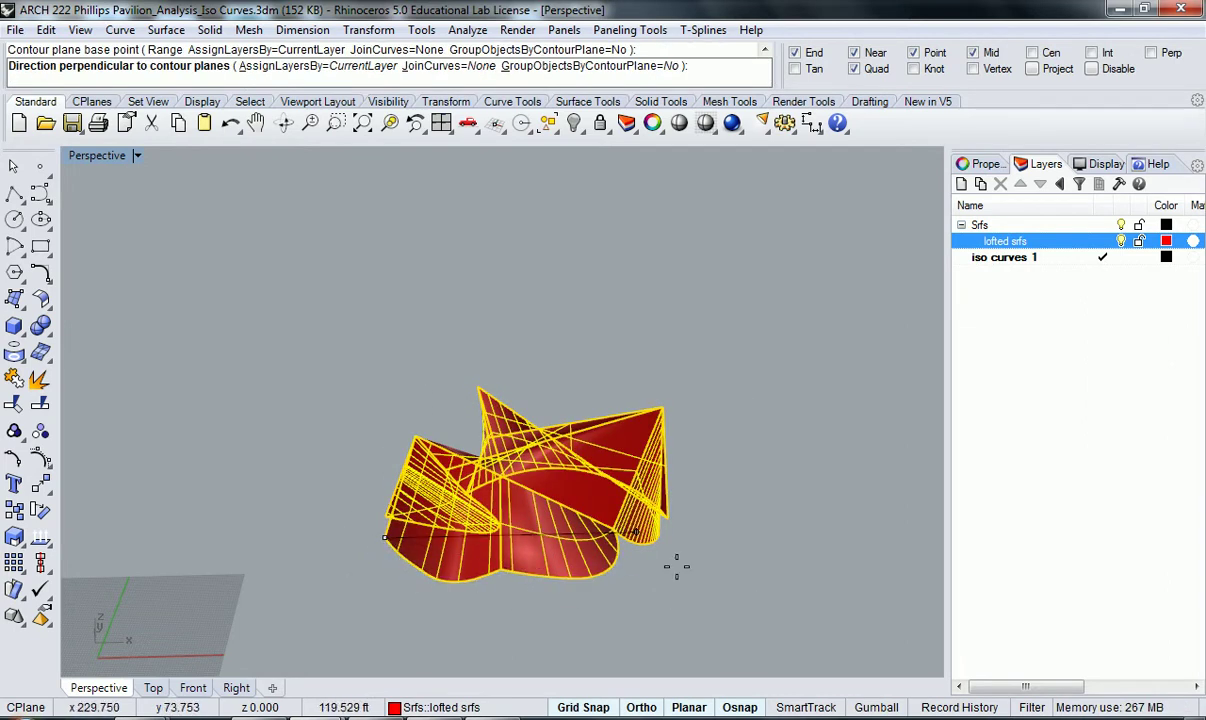
right_drag(767, 530, 790, 500)
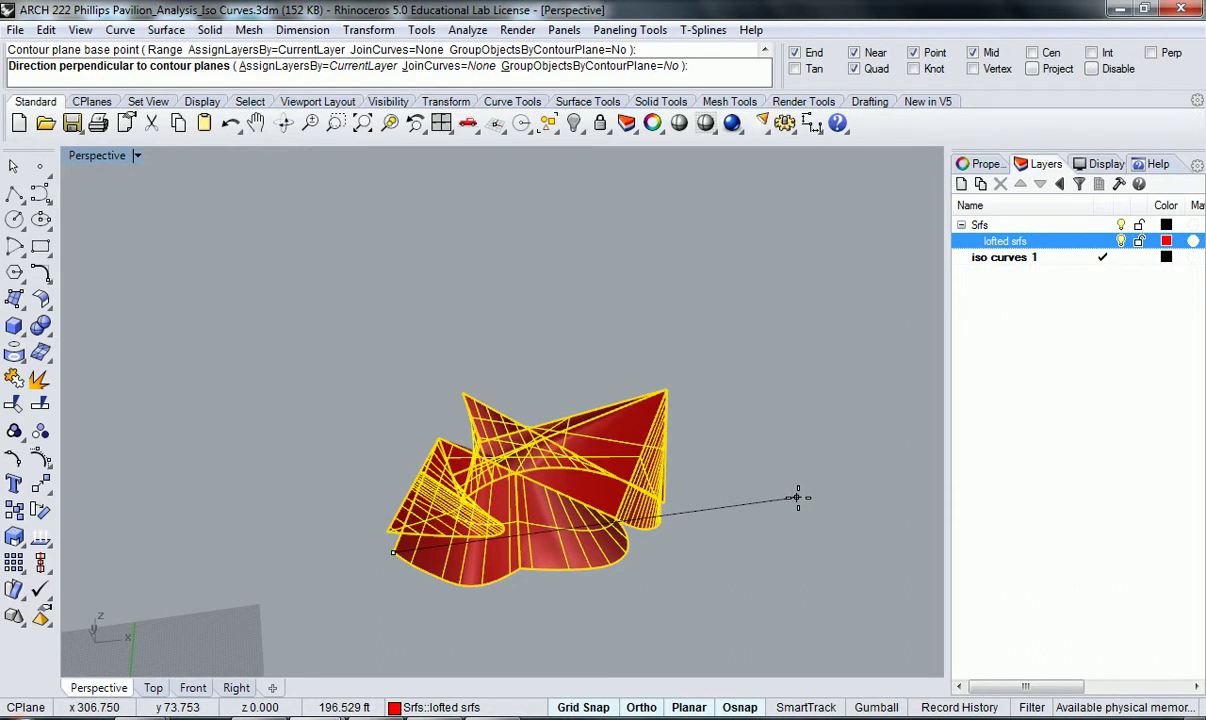
click(798, 497)
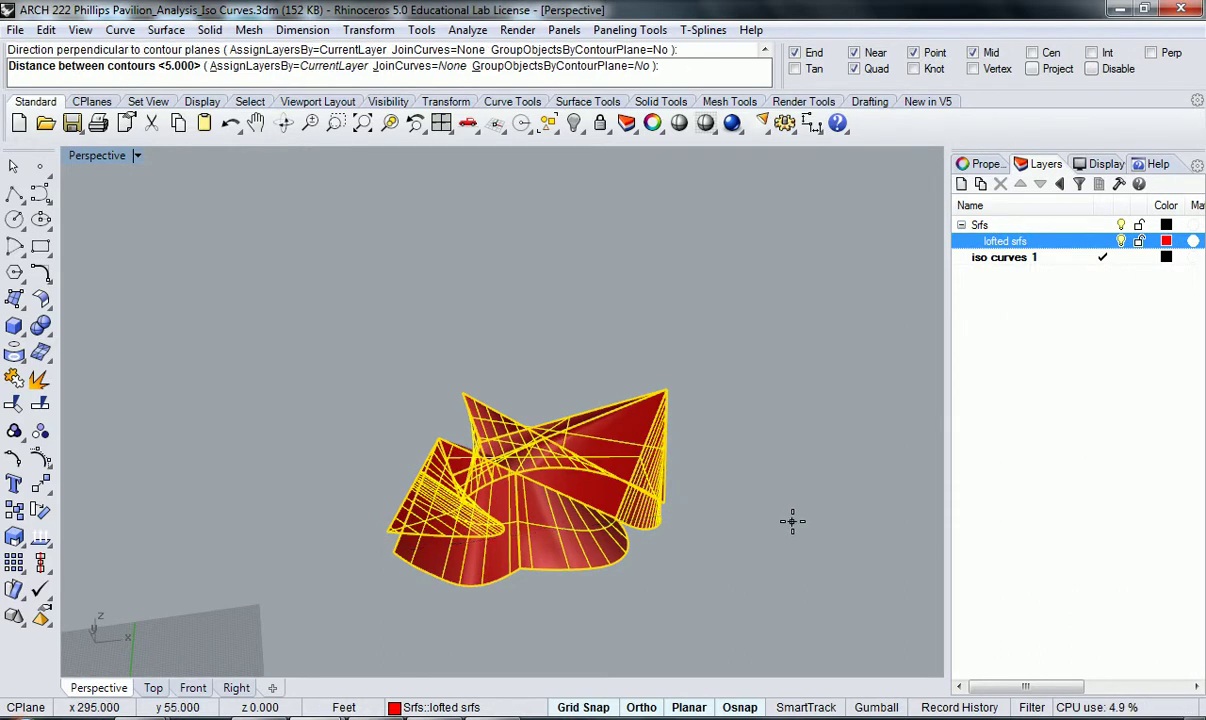
text(1)
key(Return)
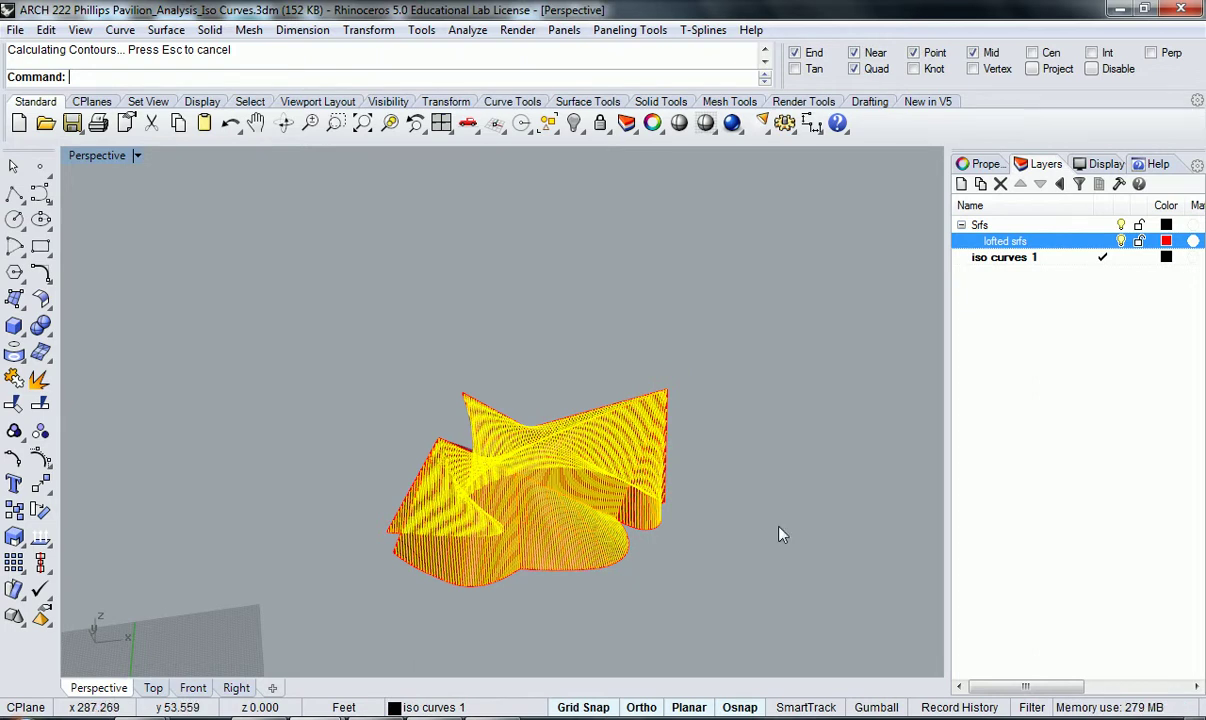
- Deselect the curves, turn off the lofted srfs layer, and inspect the dense 1 ft contours
click(802, 421)
right_drag(775, 413, 720, 437)
click(1120, 241)
right_drag(700, 480, 521, 516)
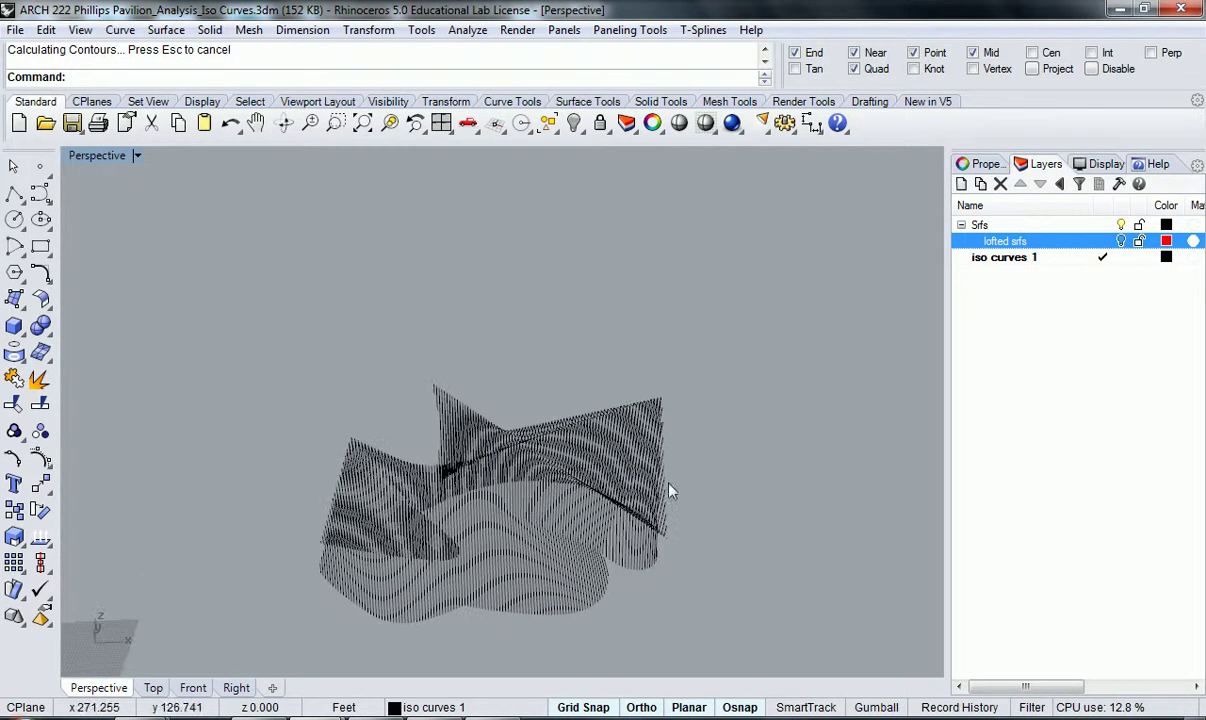
right_drag(816, 439, 775, 440)
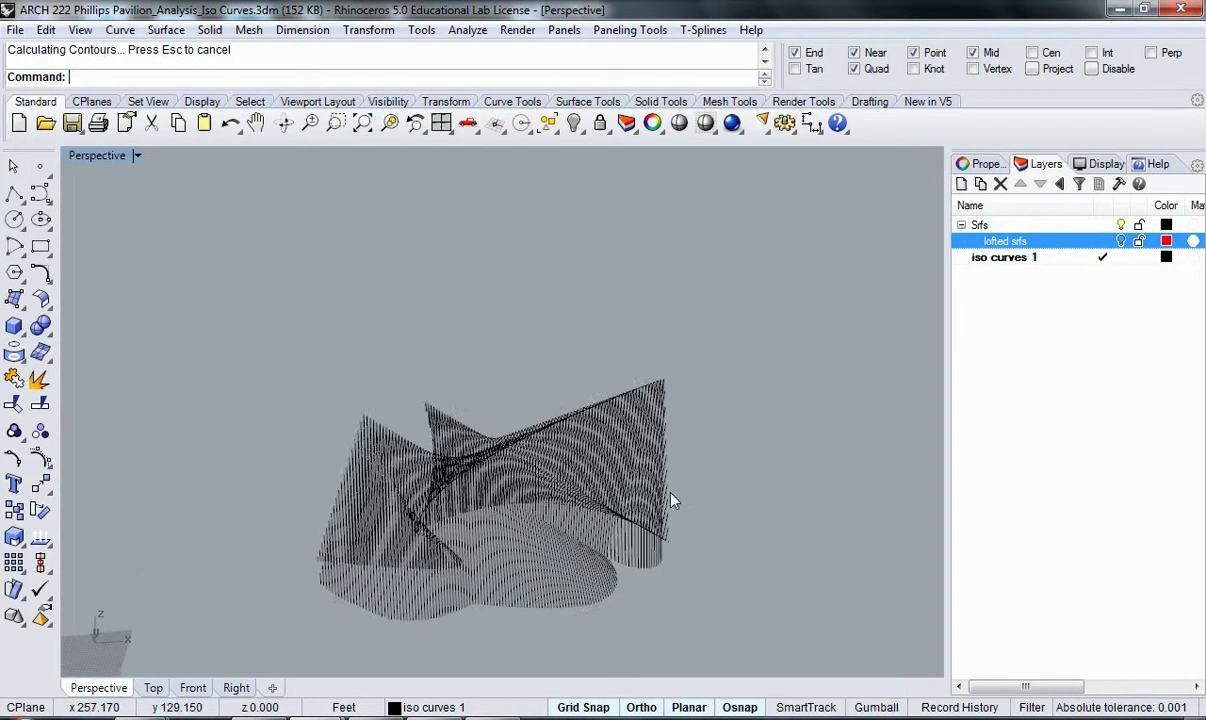
shift+right_drag(711, 506, 691, 566)
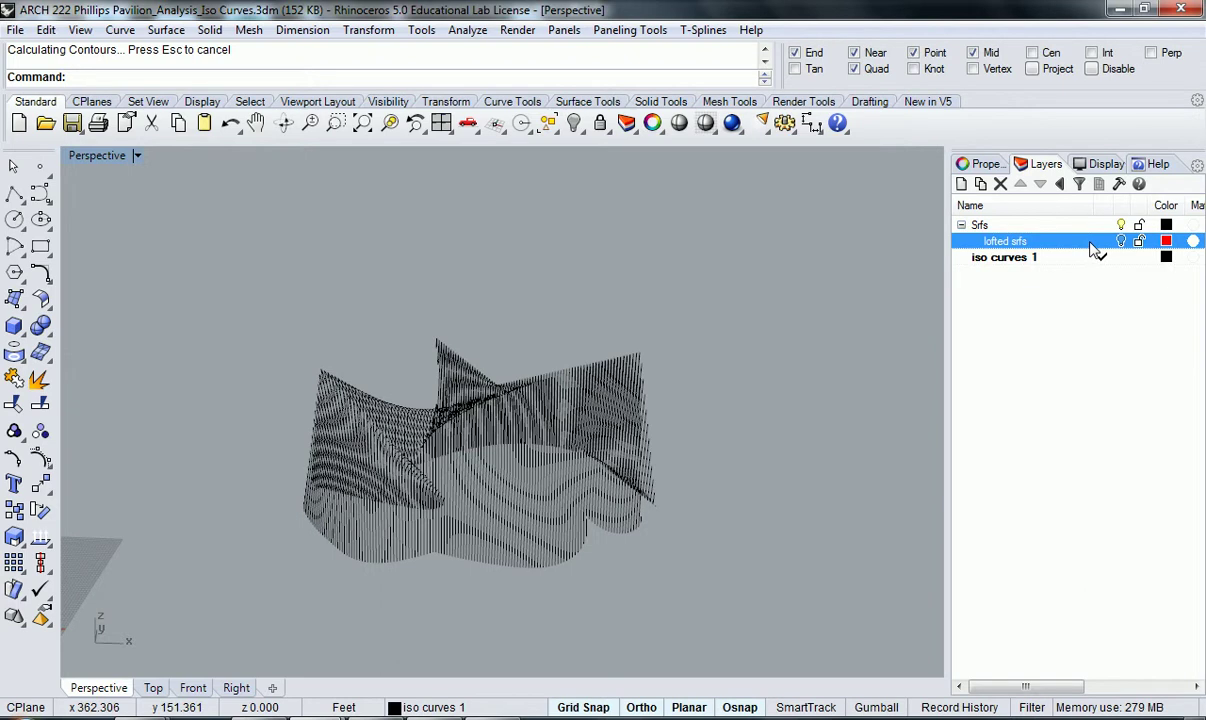
- Make lofted srfs current, hide iso curves 1, and add a new layer named iso curves 2
click(1100, 242)
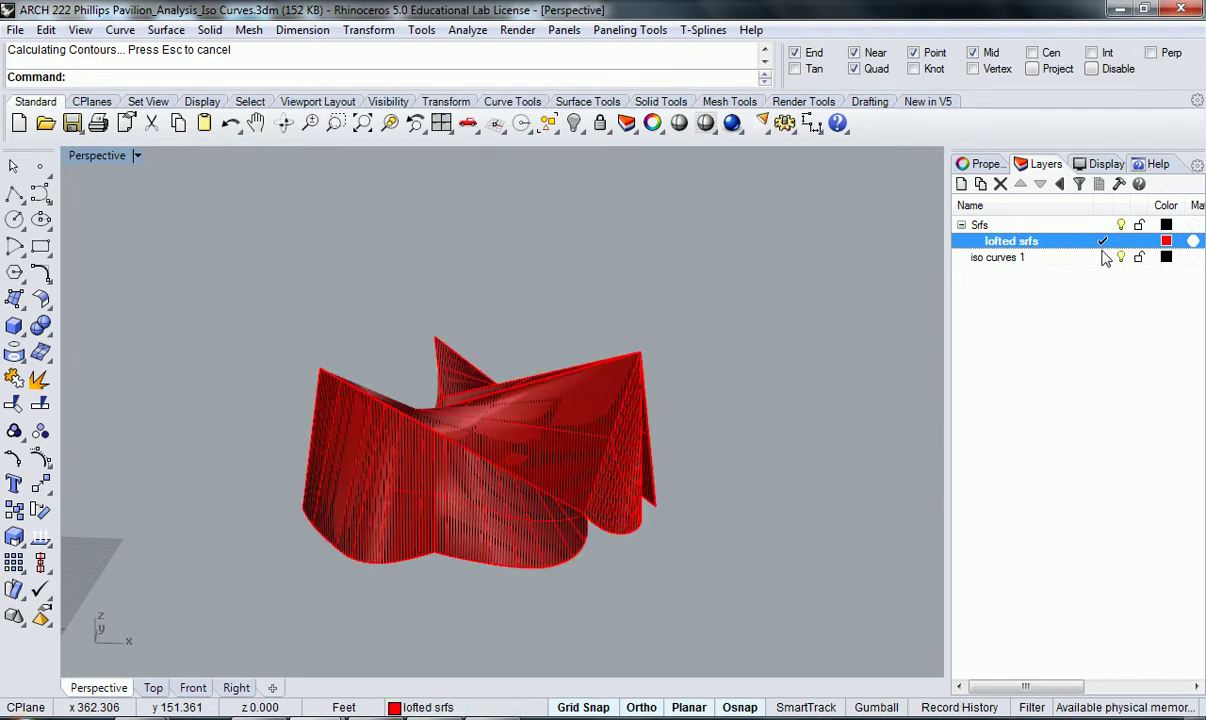
click(1121, 257)
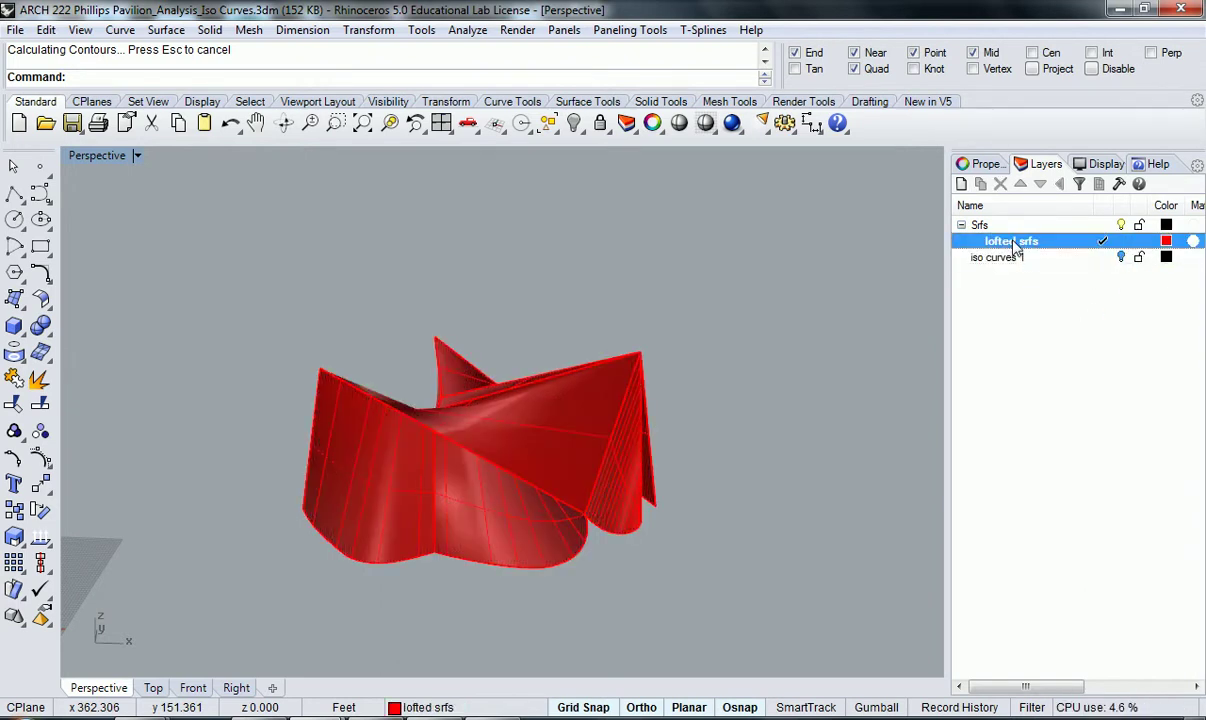
click(961, 185)
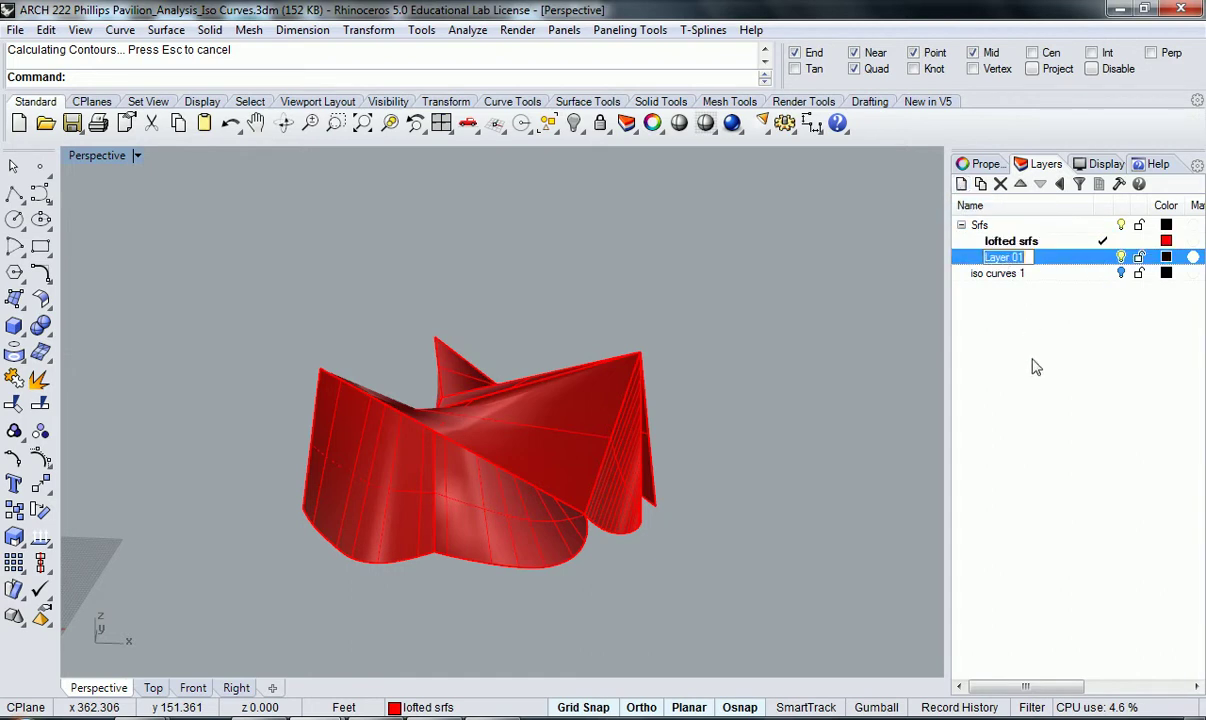
click(1030, 351)
key(ctrl+z)
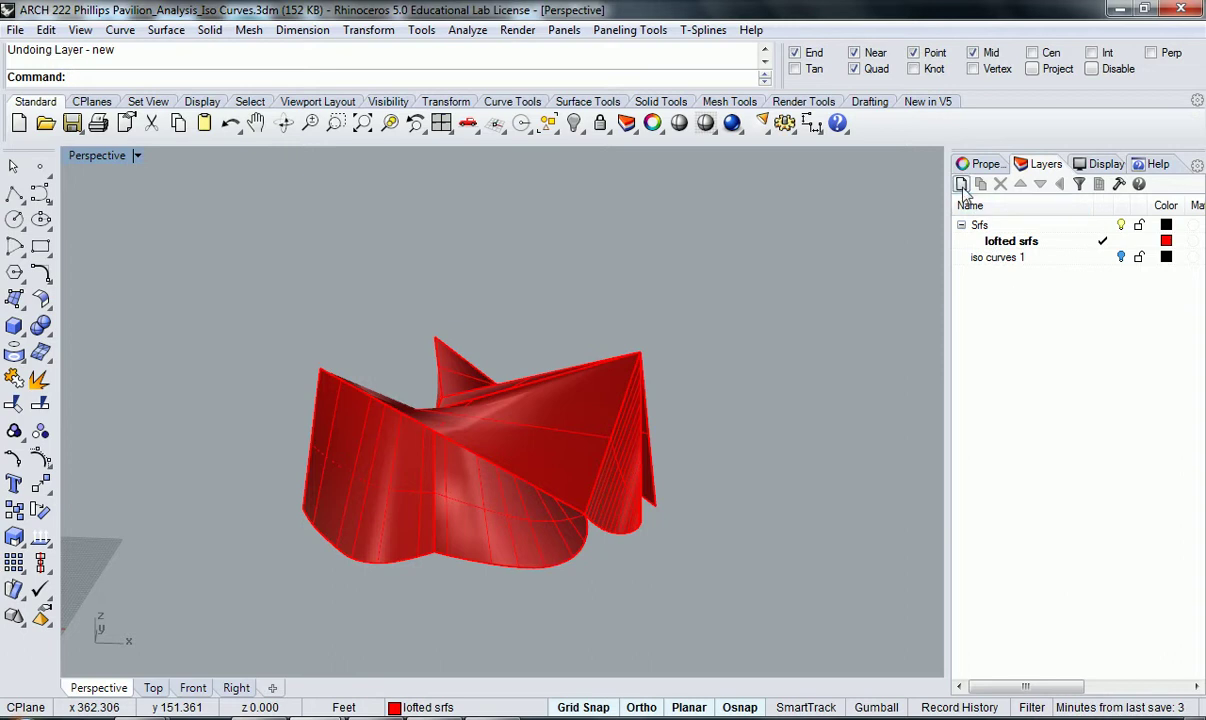
click(961, 184)
text(iso curves 2)
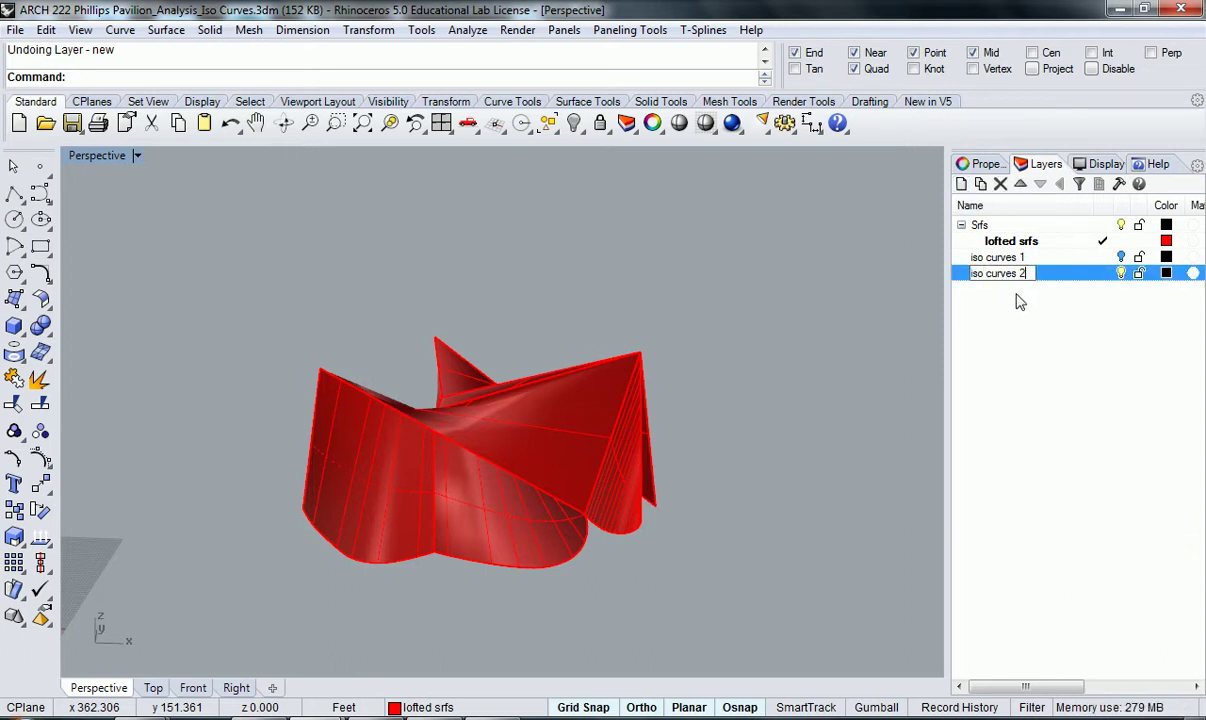
key(Return)
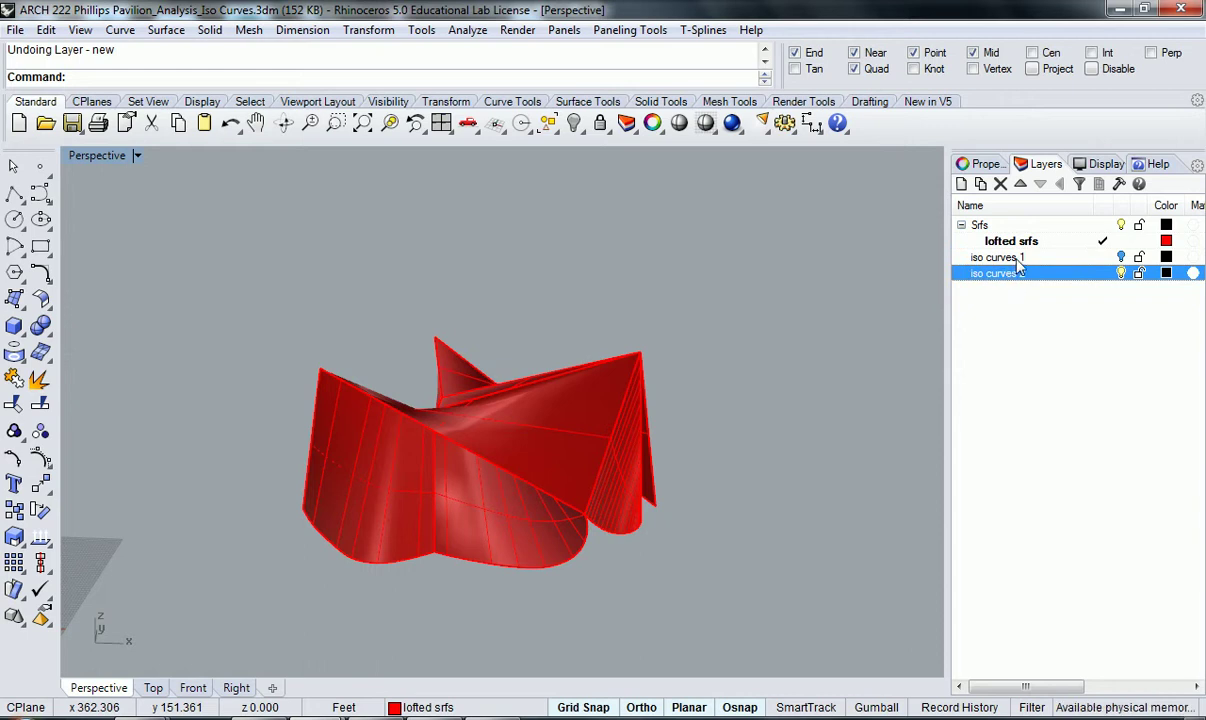
- Rename the layers to iso curves 1 (@1') and iso curves 2 (@3'), making the second current
click(1017, 260)
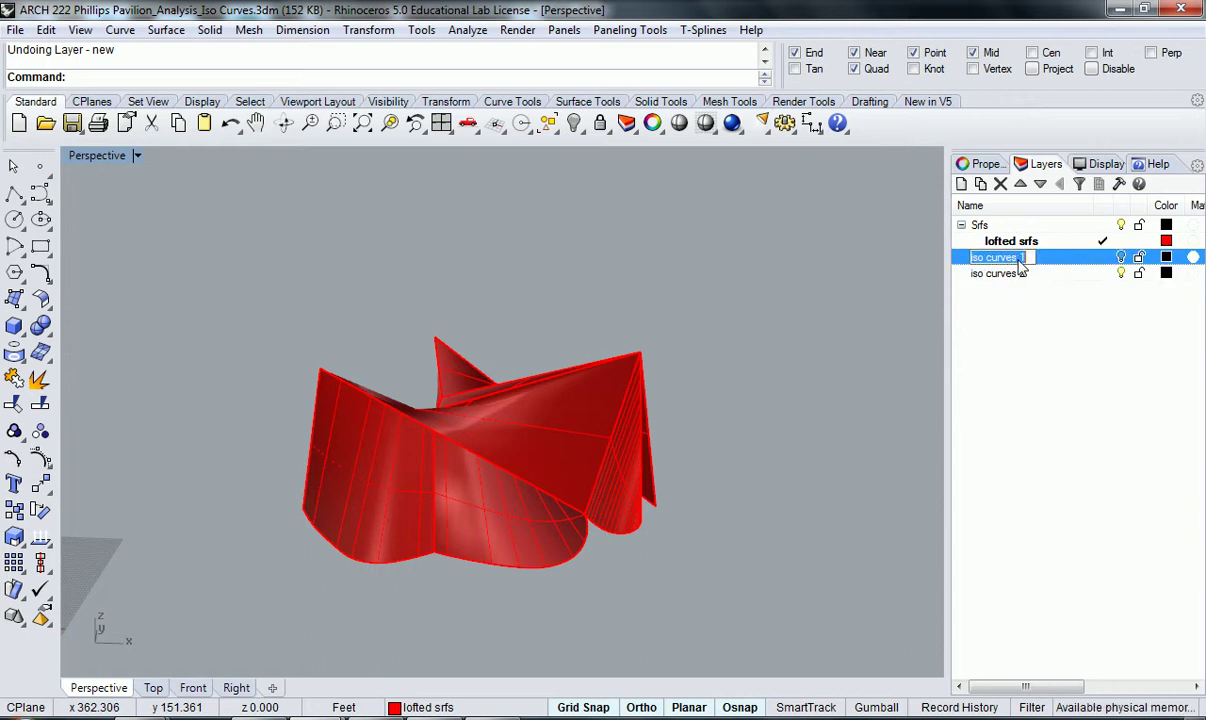
click(1020, 262)
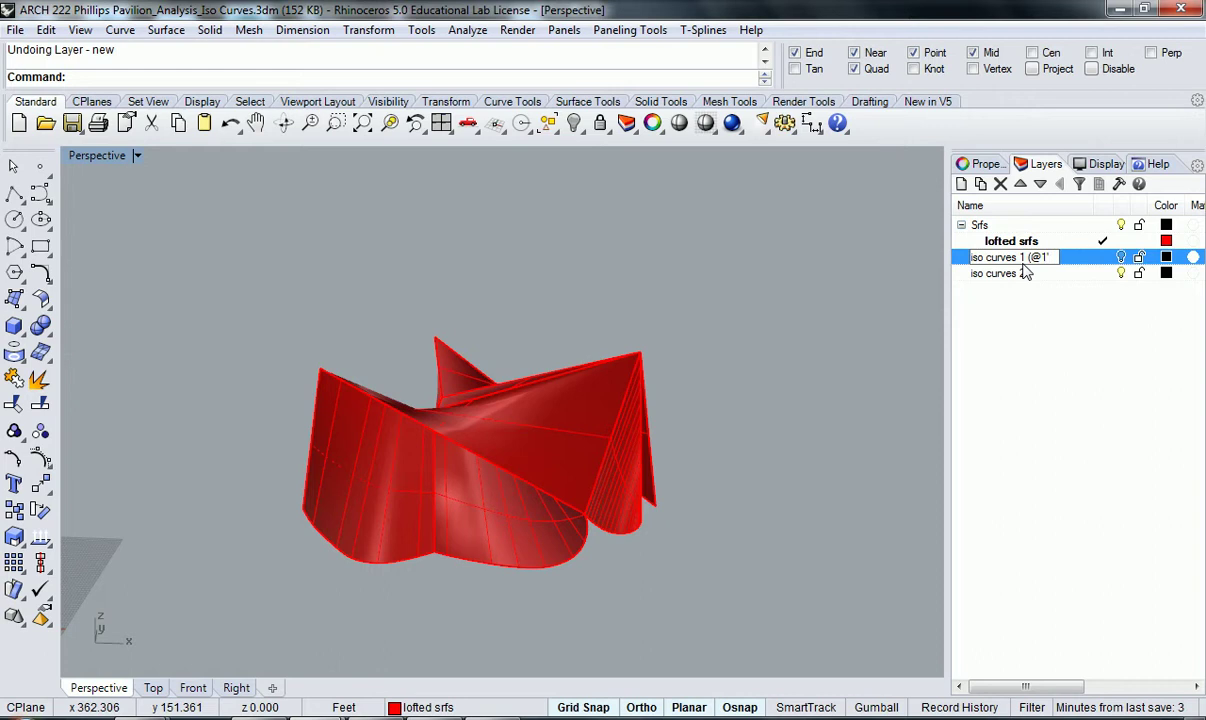
text((@1))
key(Return)
right_drag(832, 404, 840, 415)
click(1023, 274)
double_click(1025, 275)
click(1038, 283)
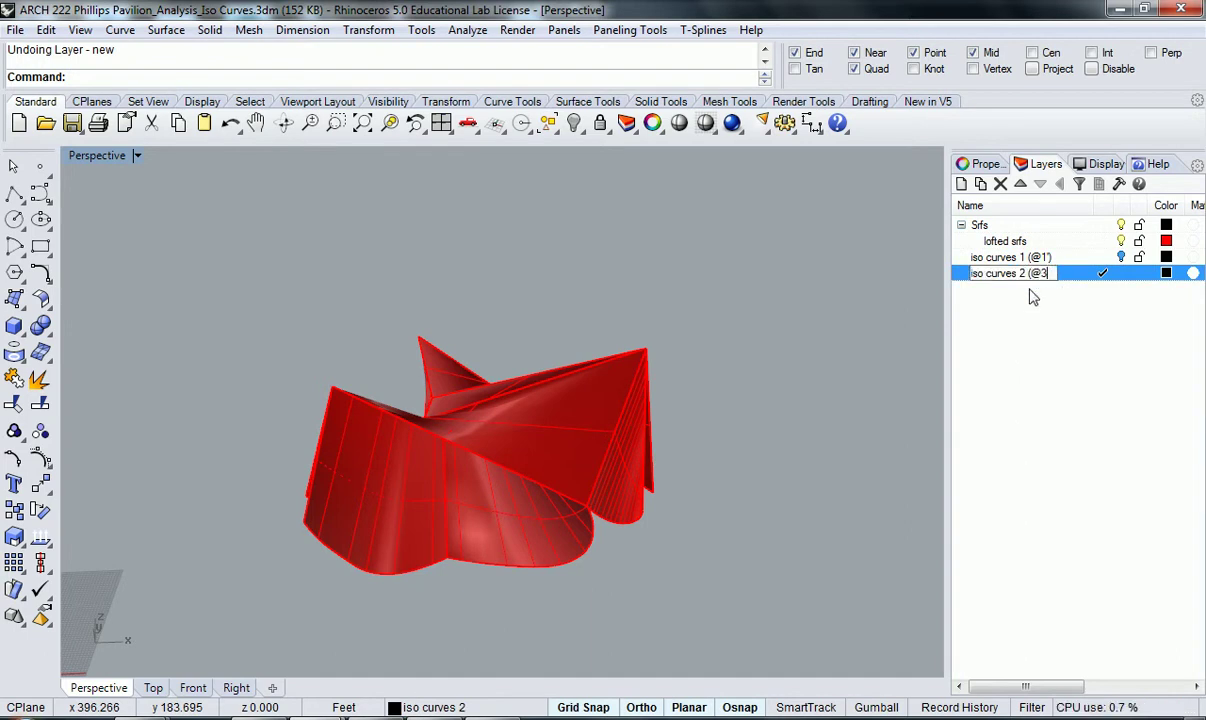
key(Return)
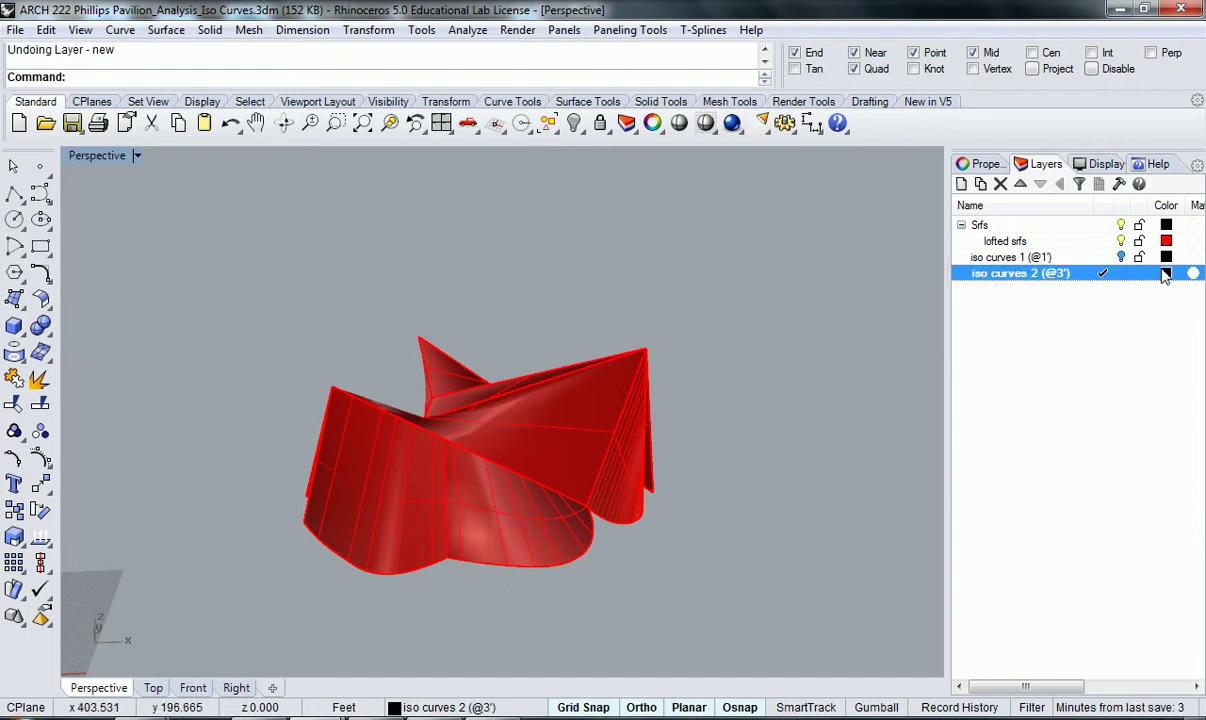
- Draw a vertical guide line to the left of the pavilion with Line
drag(731, 606, 640, 582)
text(line)
key(Return)
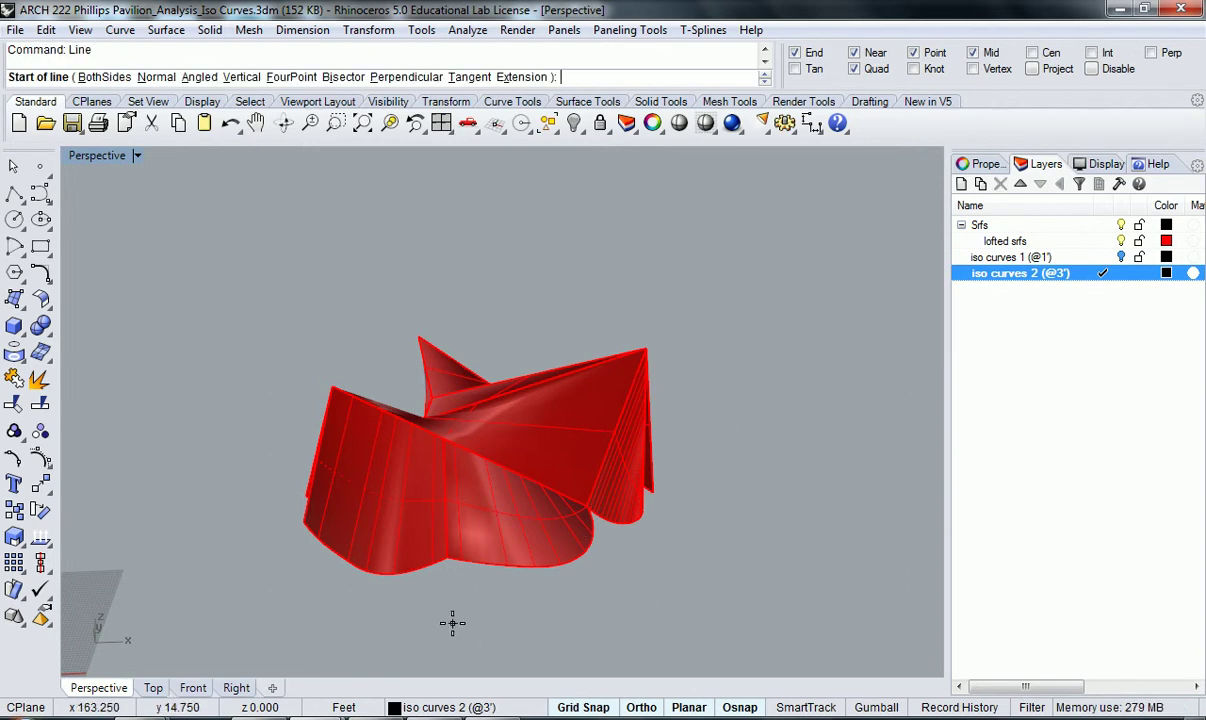
click(213, 527)
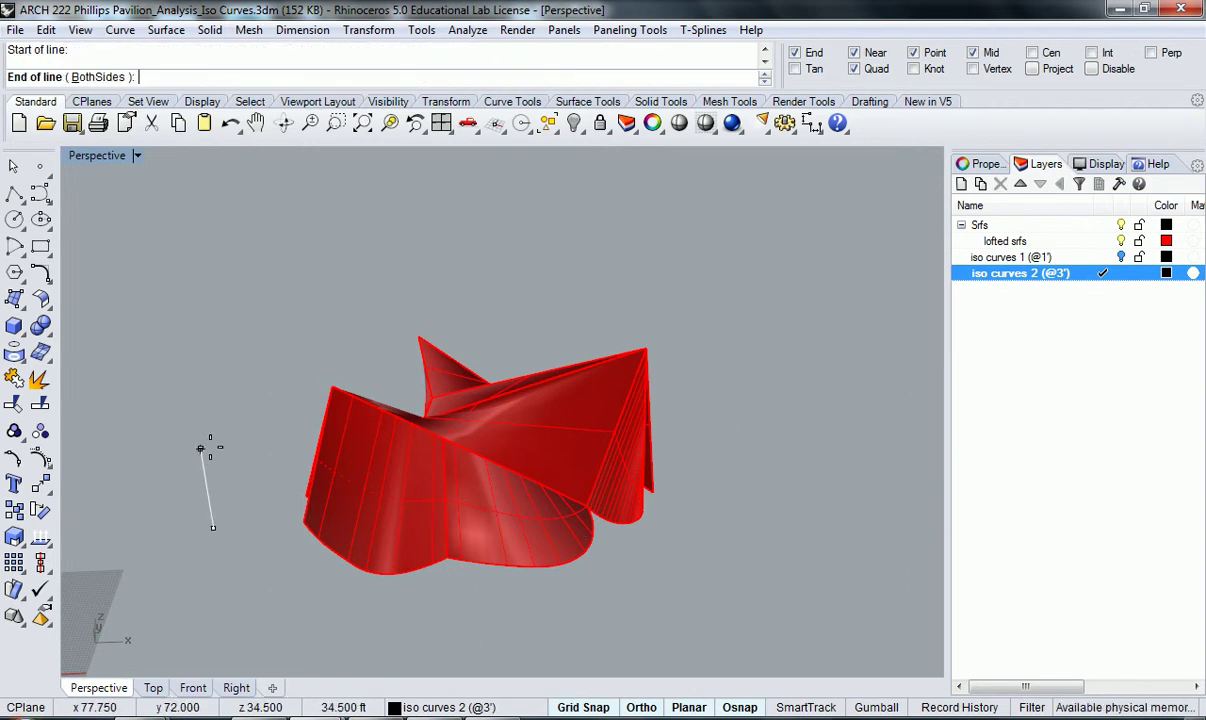
click(185, 358)
- Contour all pavilion surfaces upward along the guide line at 3 ft spacing
right_drag(244, 439, 300, 470)
right_drag(653, 475, 772, 611)
drag(770, 605, 305, 276)
text(Contou)
key(Return)
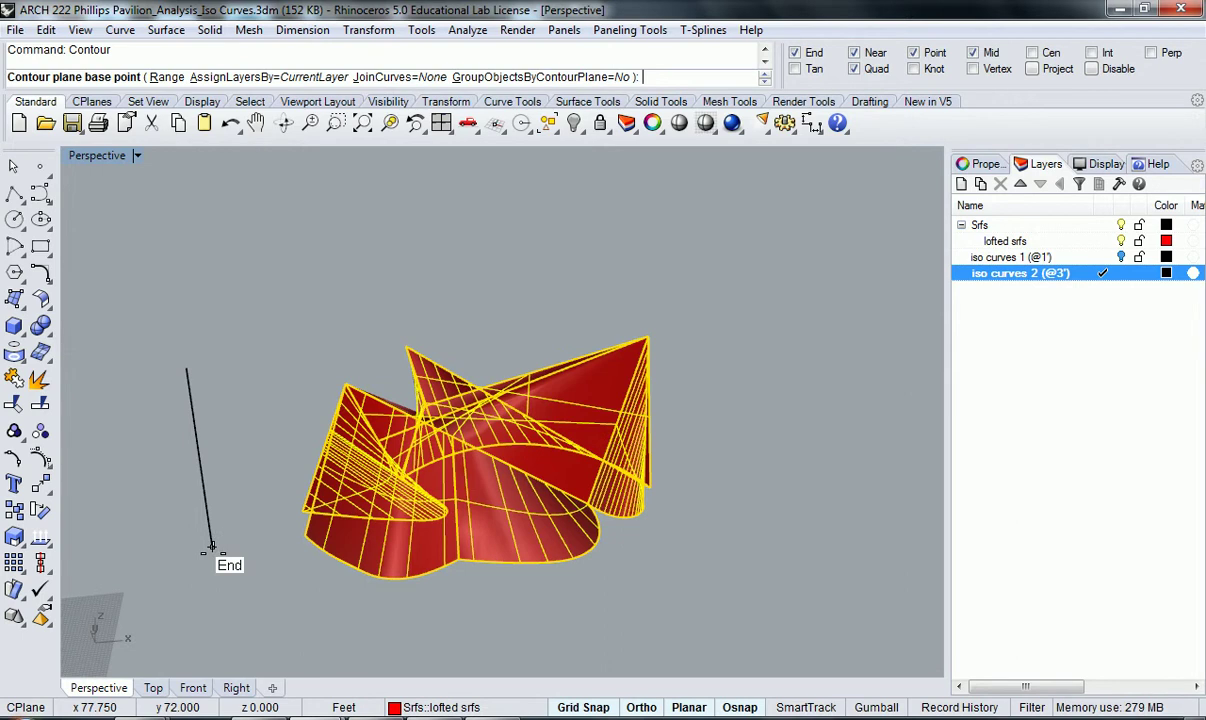
click(210, 548)
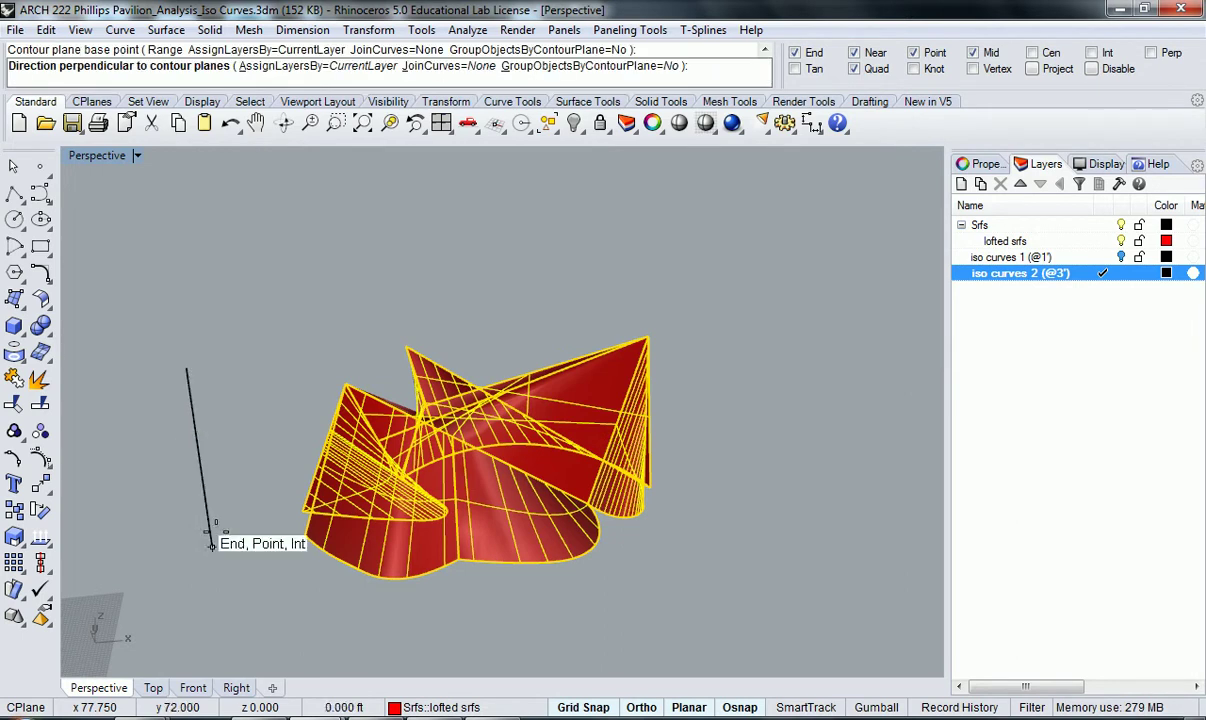
click(186, 368)
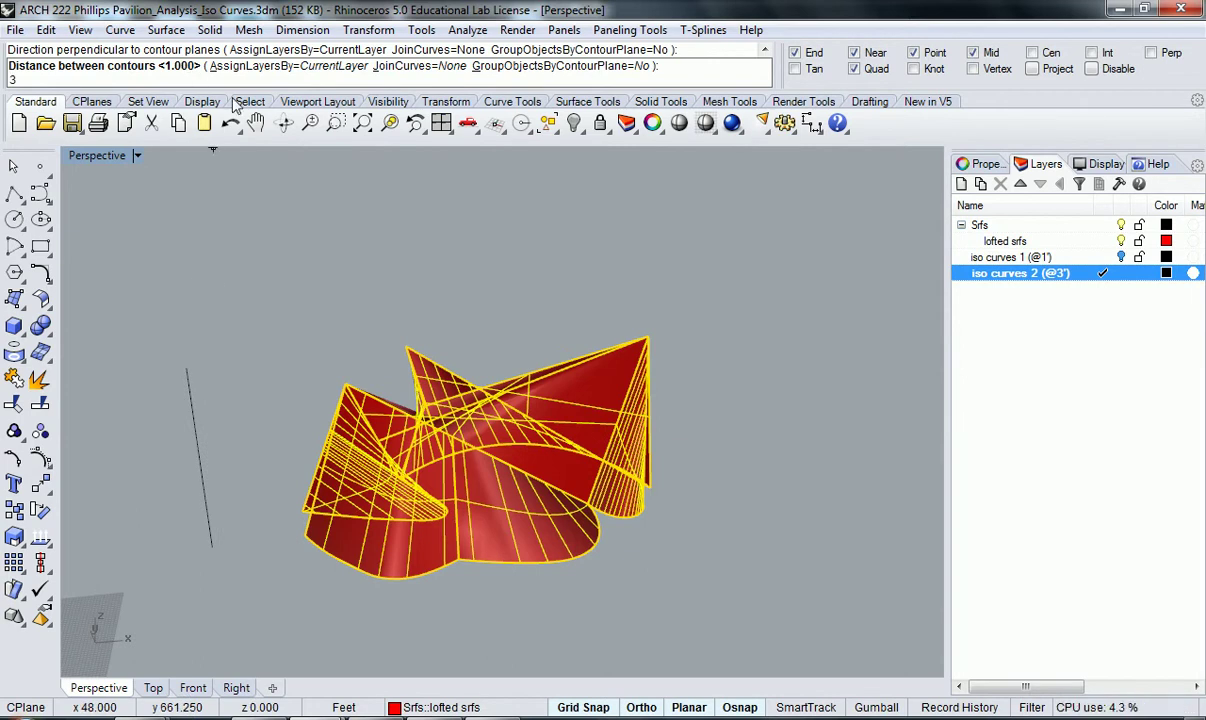
text(3)
key(Return)
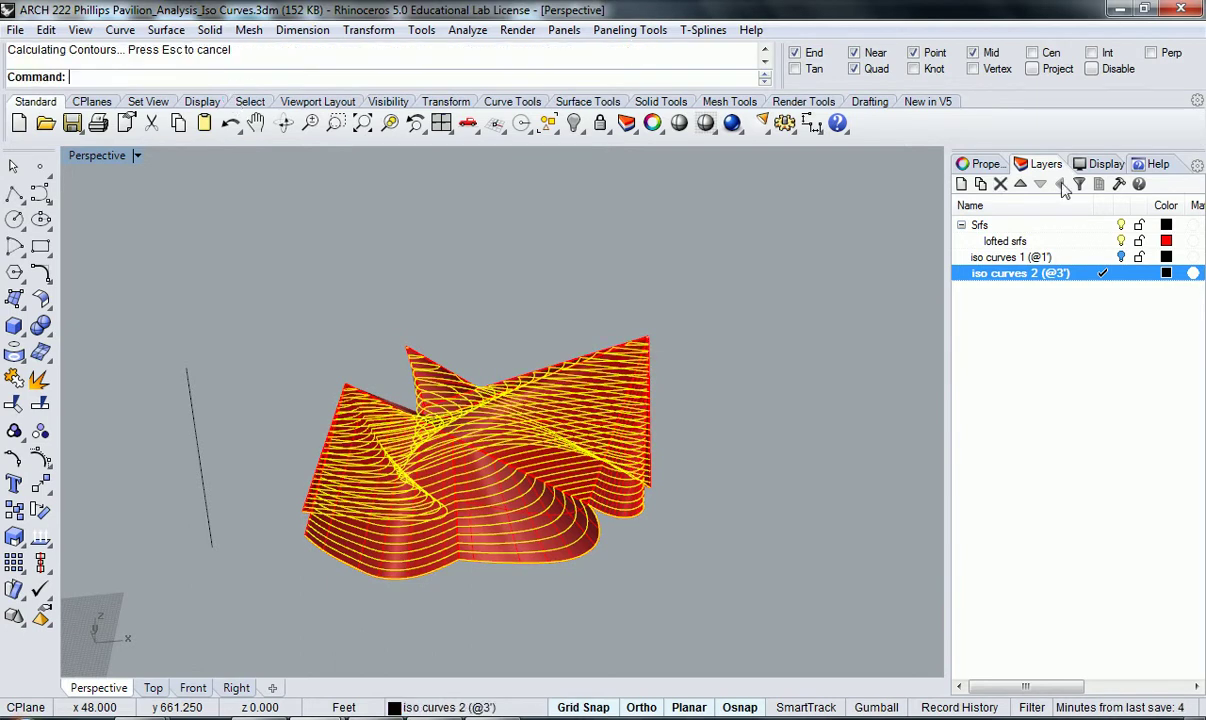
- Deselect the contours, hide lofted srfs, and show the iso curves 1 layer again
click(828, 378)
click(1121, 241)
right_drag(517, 423, 860, 480)
right_click(870, 534)
click(1122, 257)
right_drag(705, 472, 450, 555)
- Toggle the 1 ft contours and lofted surfaces to compare, ending with the wire mesh alone
click(1121, 258)
click(1121, 258)
right_drag(720, 450, 592, 524)
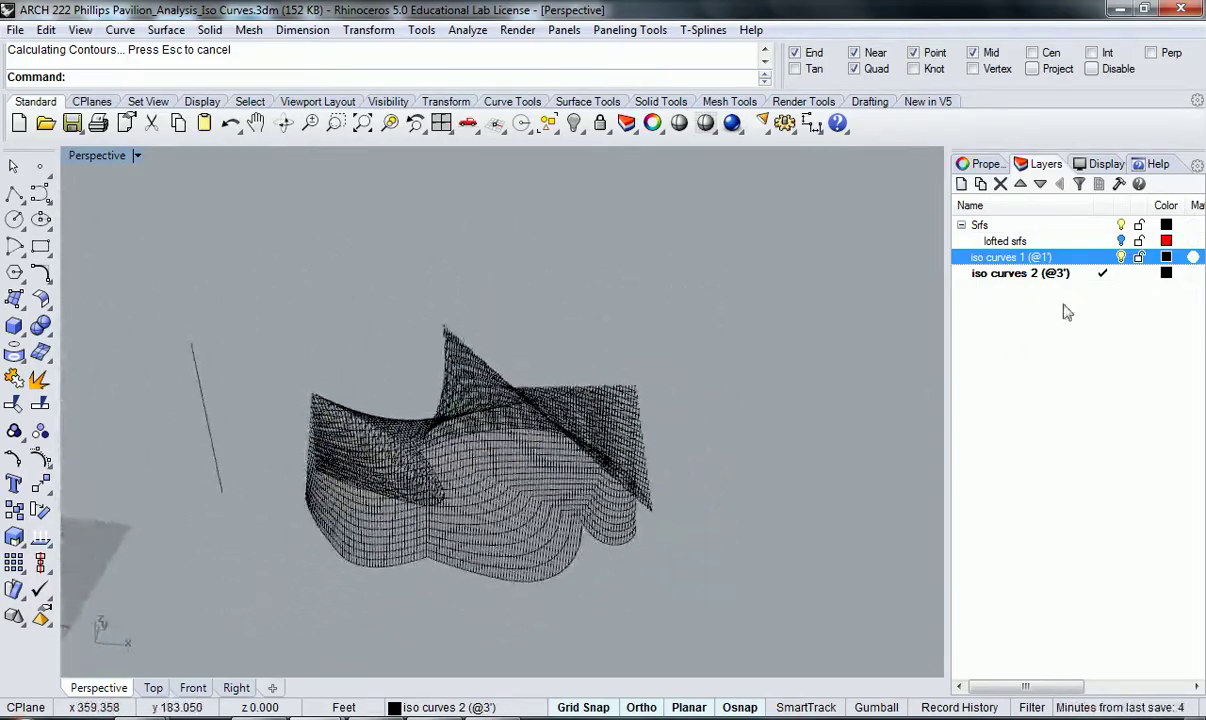
click(1040, 241)
right_drag(584, 458, 540, 440)
click(1121, 241)
right_drag(700, 410, 630, 480)
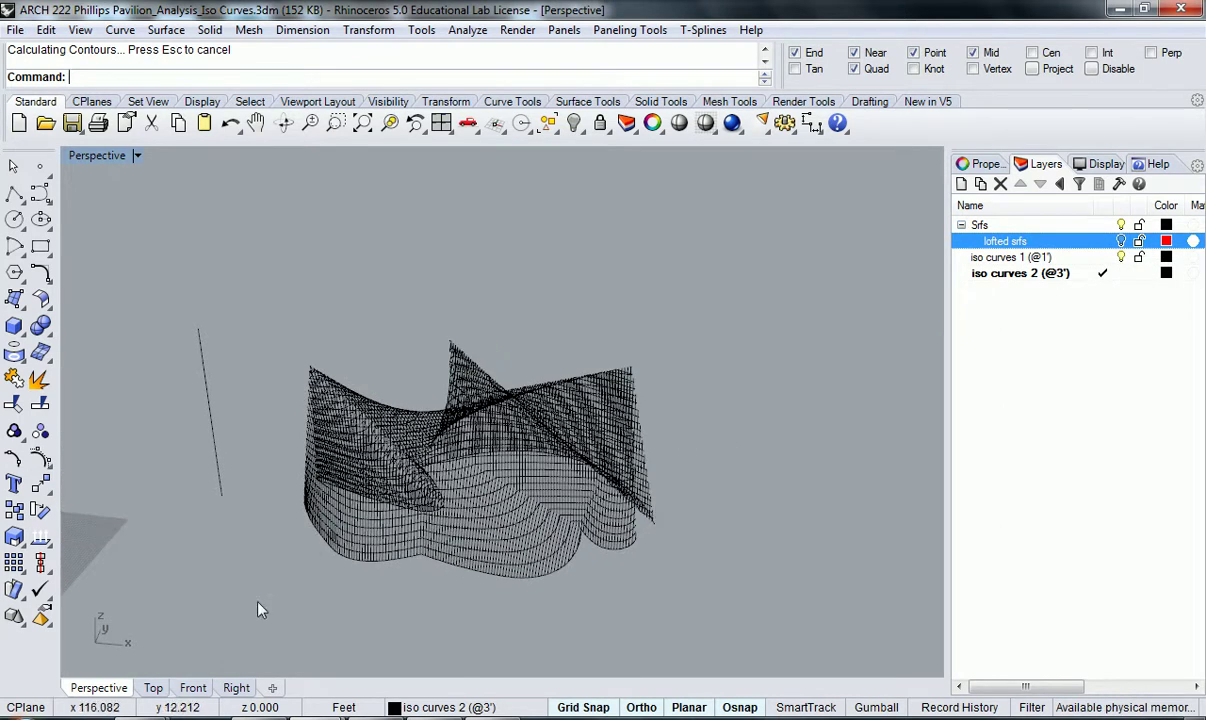